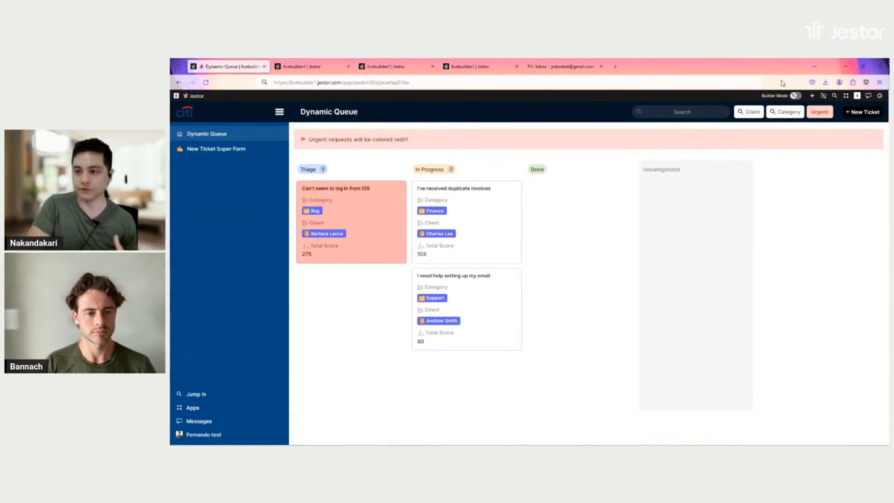
{"action": "left_click", "coordinate": [751, 113]}
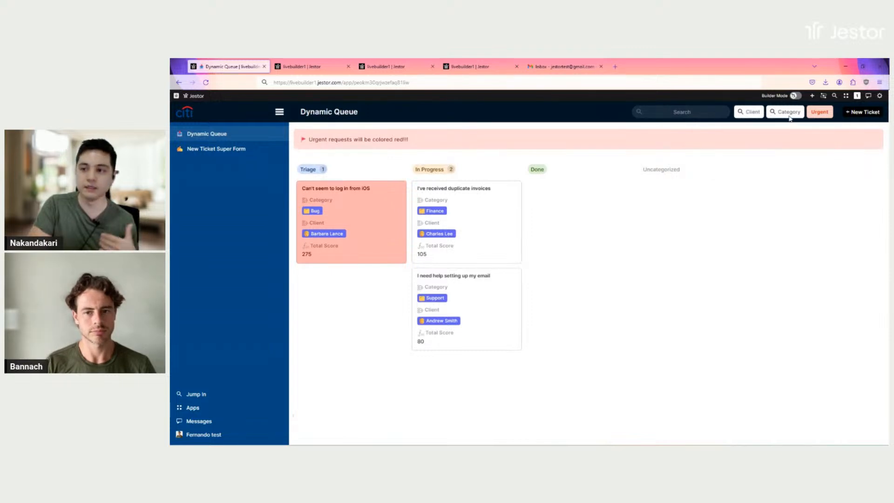
{"action": "left_click", "coordinate": [821, 114]}
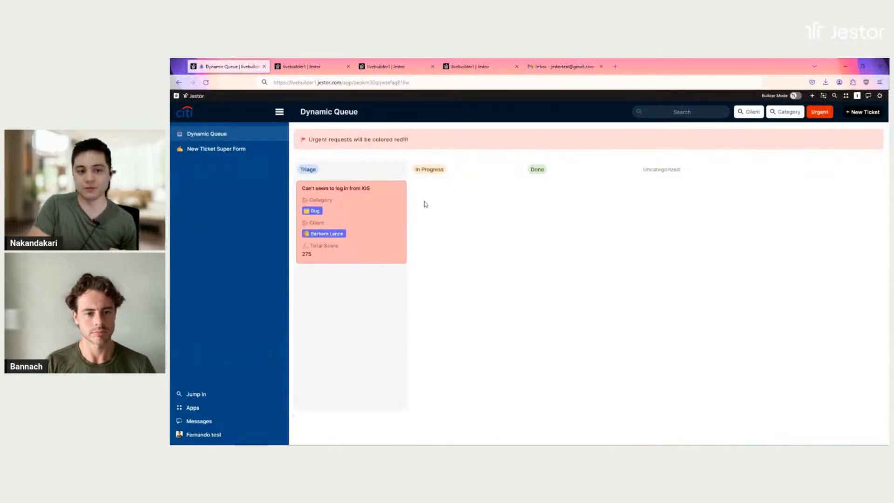
{"action": "left_click", "coordinate": [819, 112]}
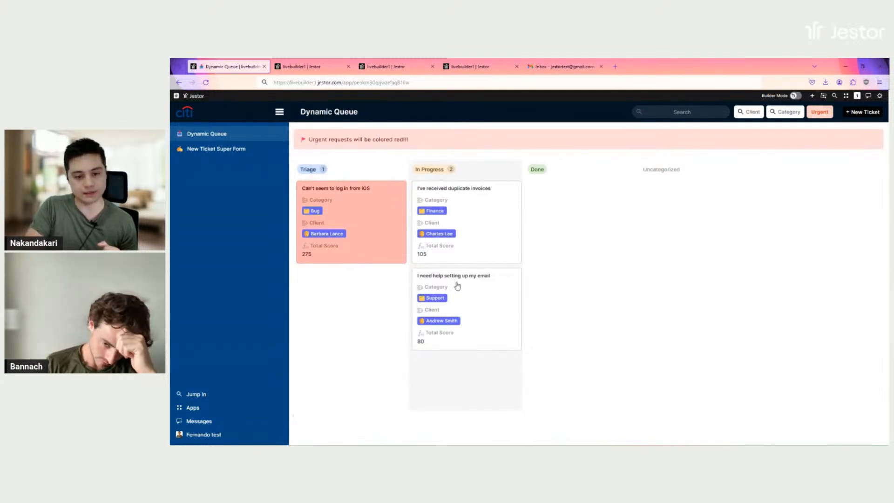
Open the email-setup ticket and look through its chat and email tabs
{"action": "left_click", "coordinate": [450, 346]}
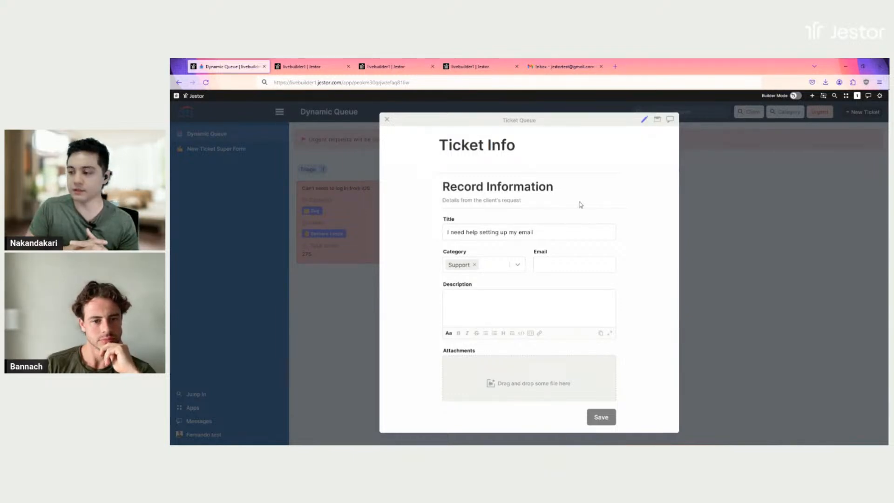
{"action": "left_click", "coordinate": [670, 120]}
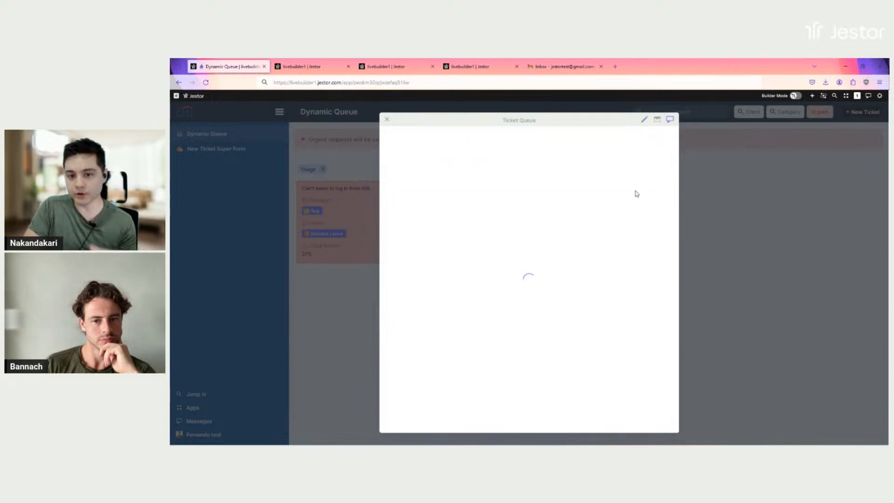
{"action": "left_click", "coordinate": [658, 121]}
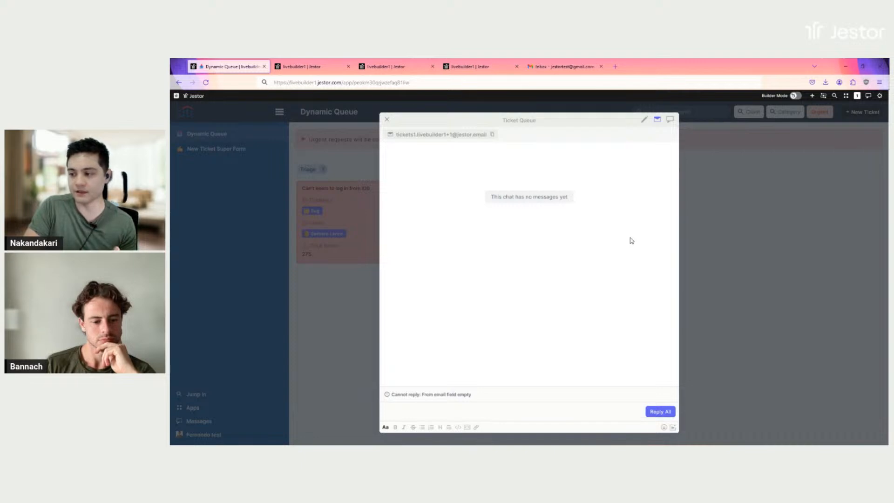
{"action": "left_click", "coordinate": [645, 120]}
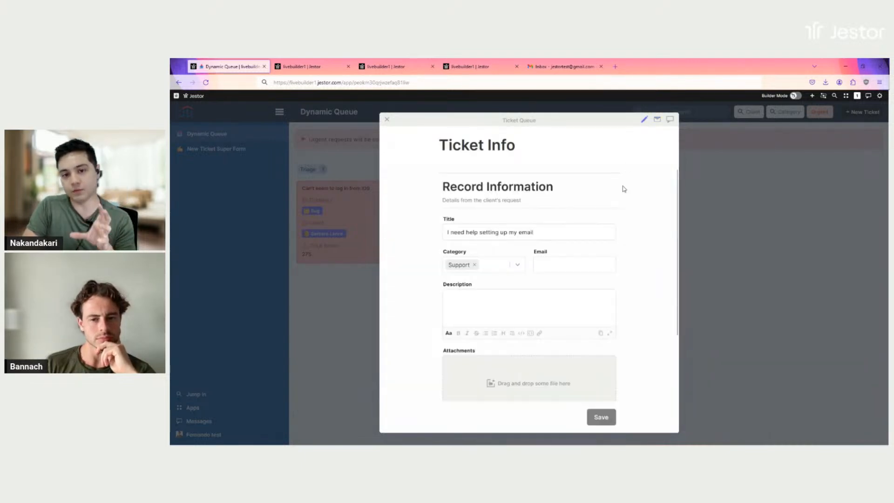
{"action": "scroll", "coordinate": [621, 198], "scroll_direction": "down", "scroll_amount": 3}
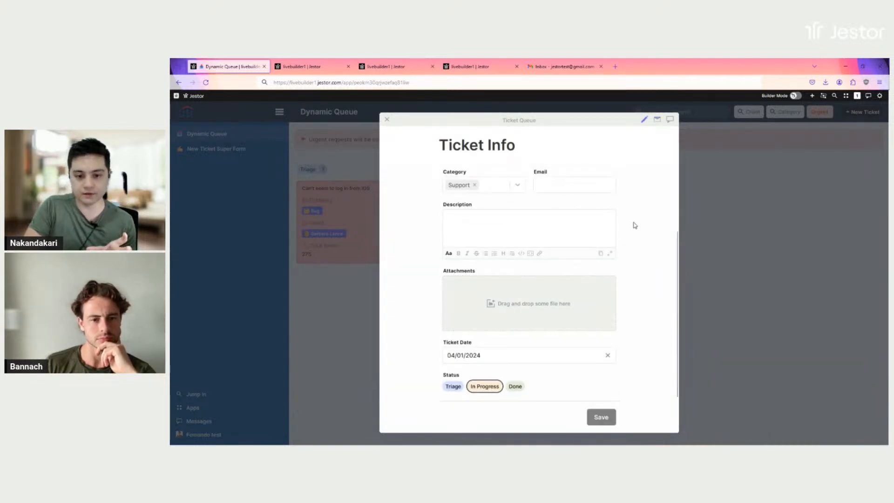
Change the ticket's Ticket Date to March 20, 2024 and save it
{"action": "left_click", "coordinate": [464, 356]}
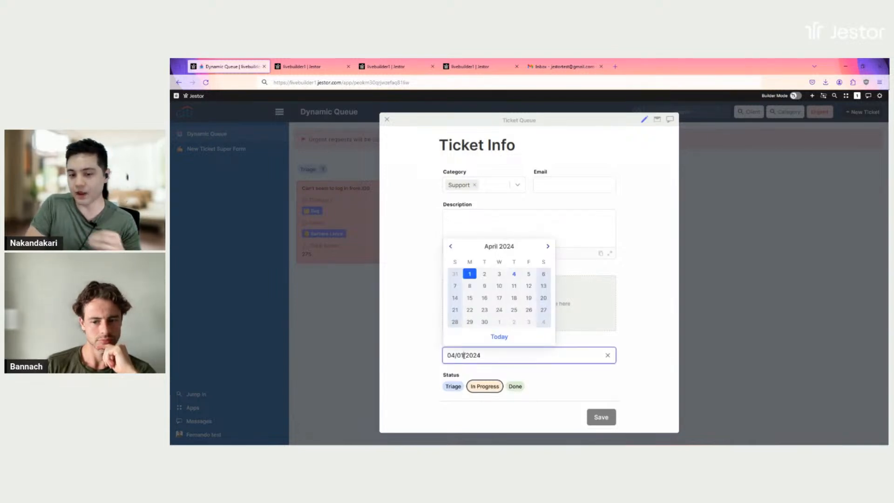
{"action": "left_click", "coordinate": [451, 246]}
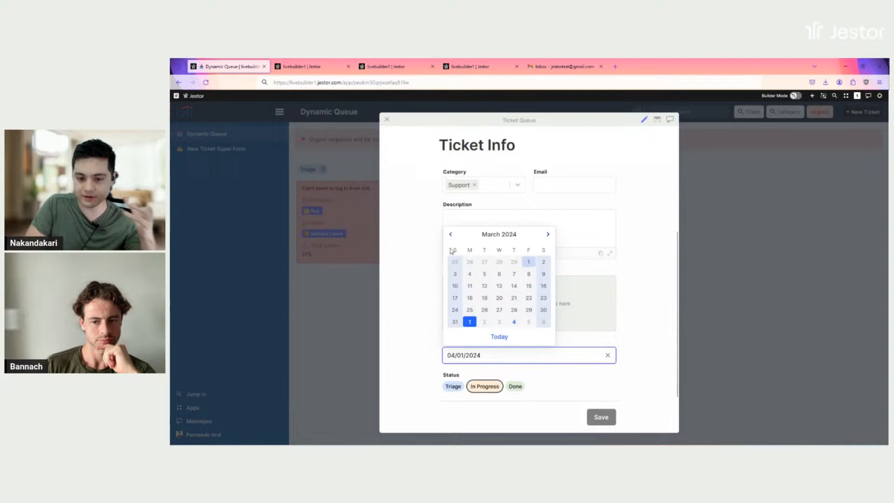
{"action": "left_click", "coordinate": [499, 299]}
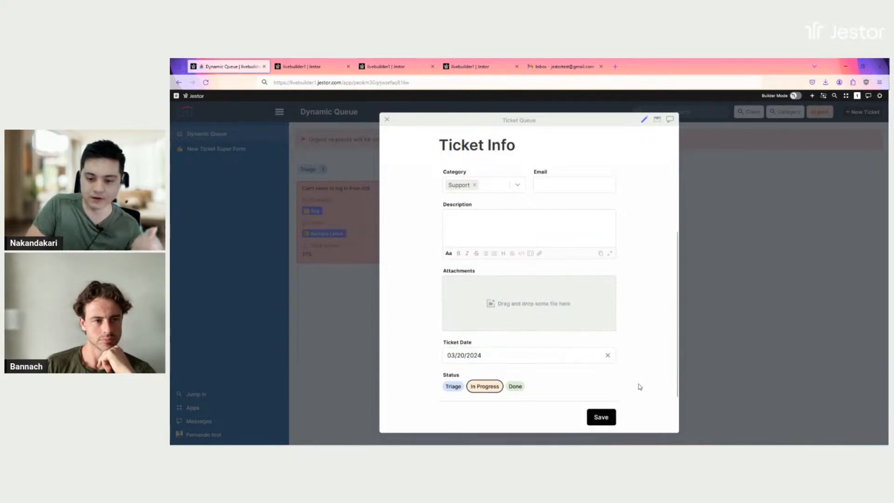
{"action": "left_click", "coordinate": [613, 419]}
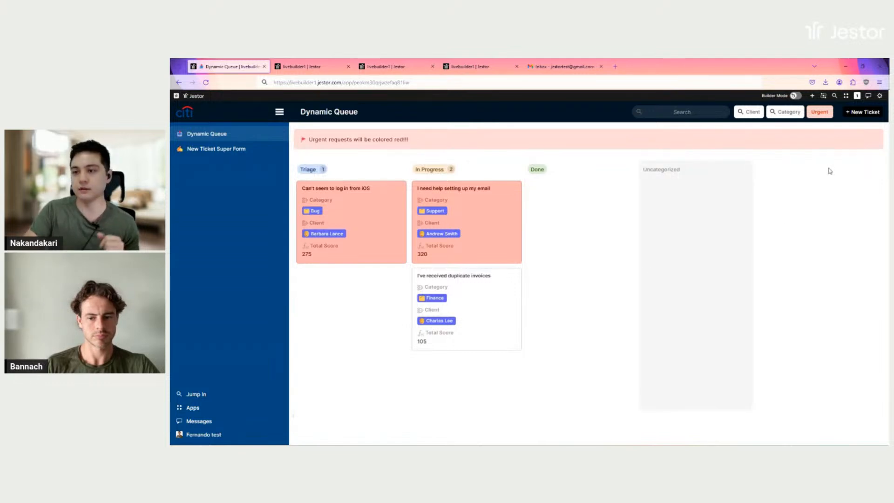
Start a blank New Ticket submission form from the board
{"action": "left_click", "coordinate": [866, 113]}
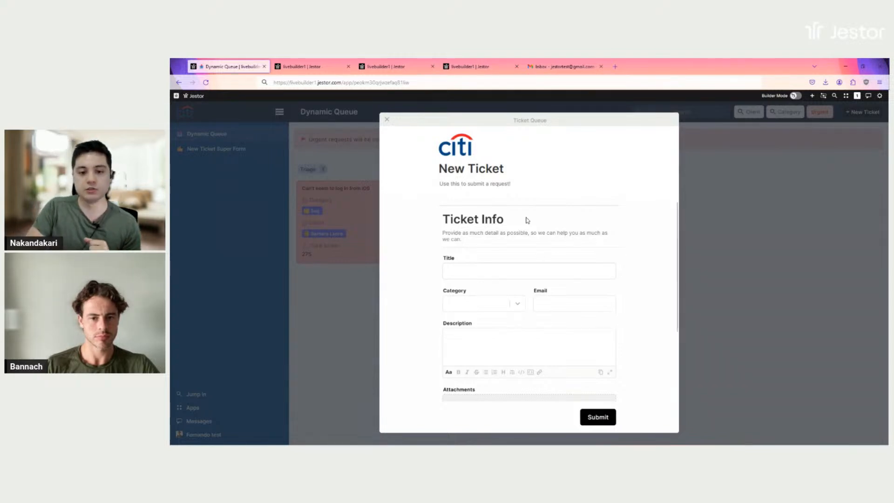
Title the new ticket 'Dashboard doesn't load' and set its category to Bug
{"action": "scroll", "coordinate": [524, 224], "scroll_direction": "down", "scroll_amount": 1}
{"action": "left_click", "coordinate": [520, 231]}
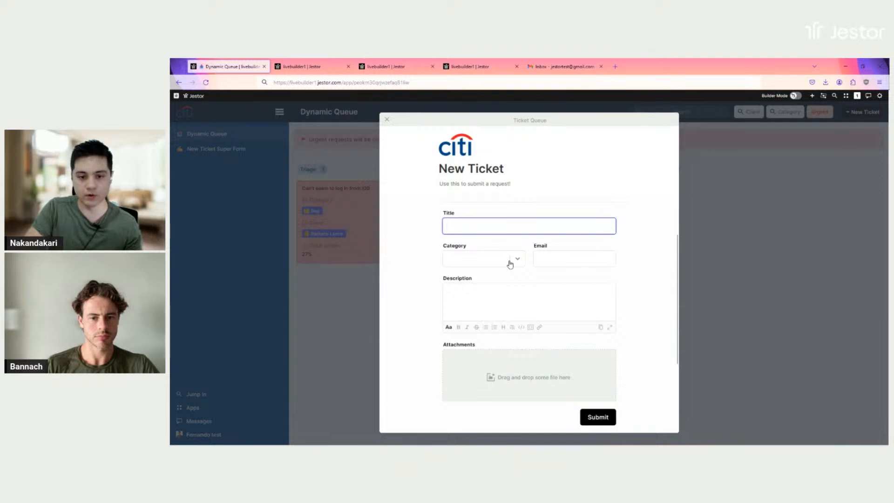
{"action": "left_click", "coordinate": [510, 265]}
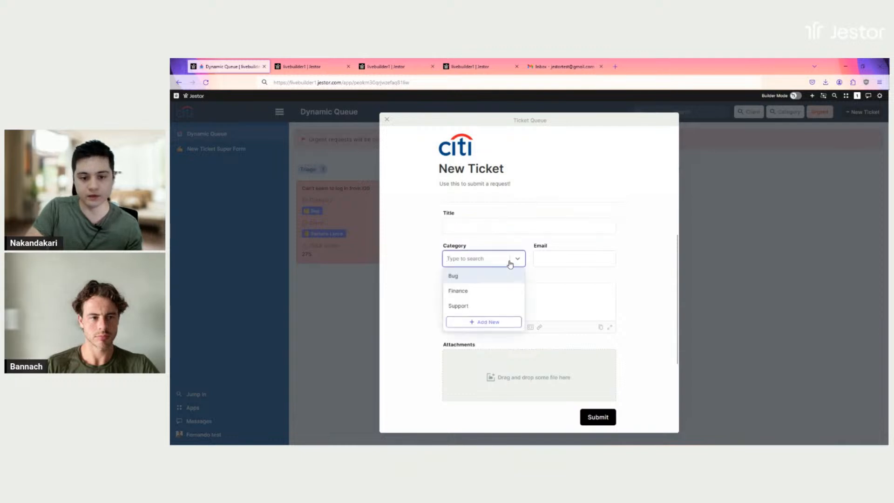
{"action": "left_click", "coordinate": [463, 279]}
{"action": "left_click", "coordinate": [502, 229]}
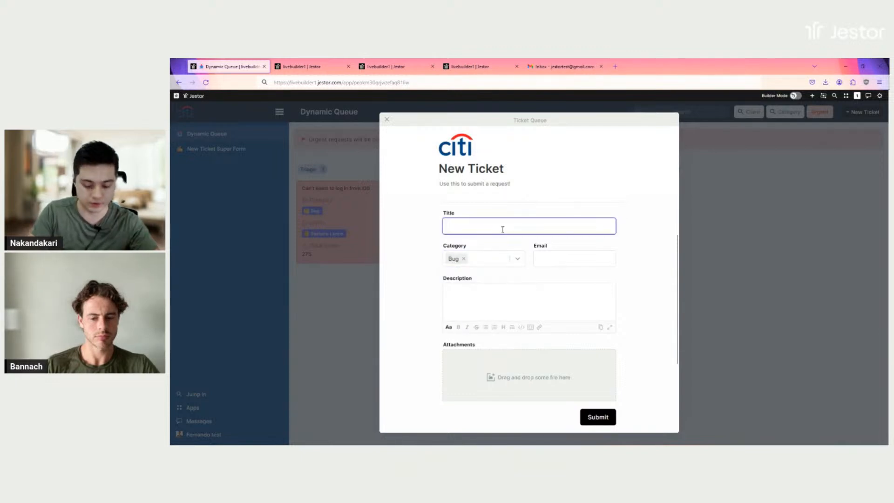
{"action": "type", "text": "Dashboa"}
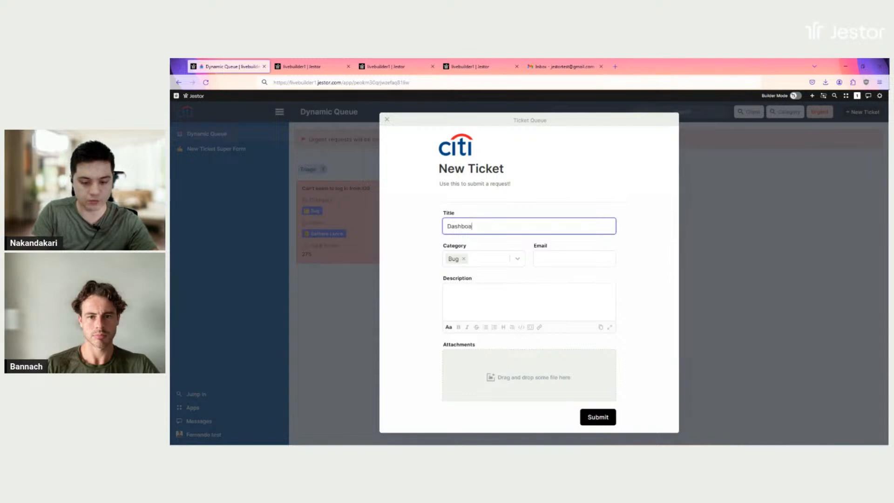
{"action": "type", "text": "rd doesn't load"}
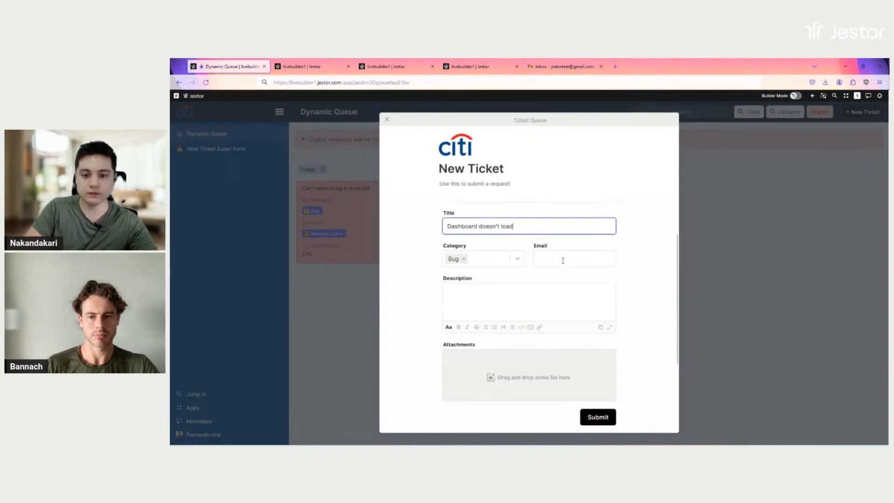
Enter the client's e-mail, checking it against the Clients (Score) table
{"action": "left_click", "coordinate": [555, 256]}
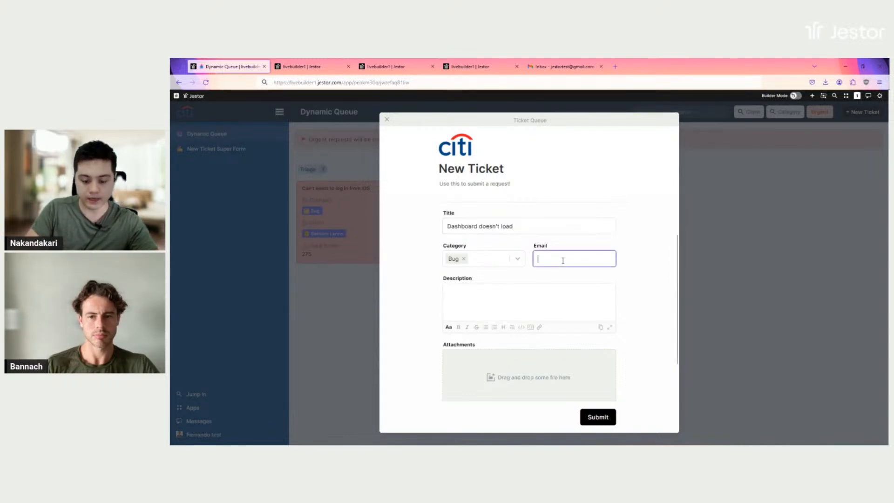
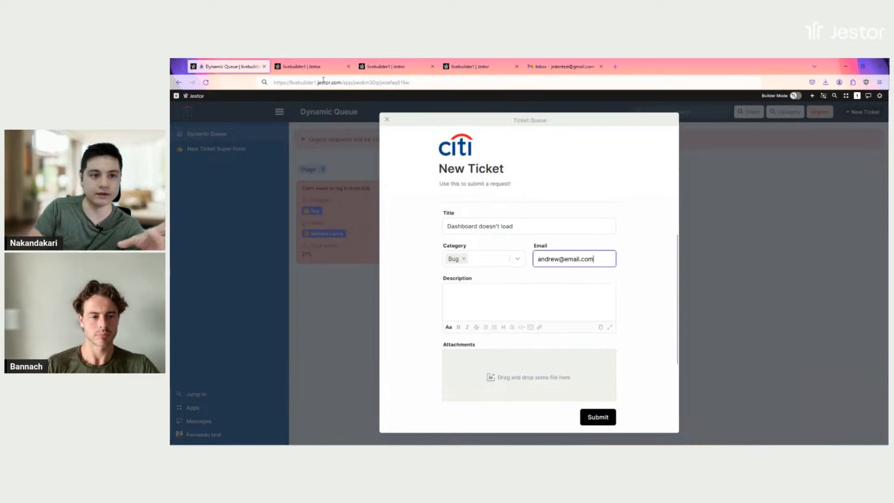
{"action": "left_click", "coordinate": [319, 68]}
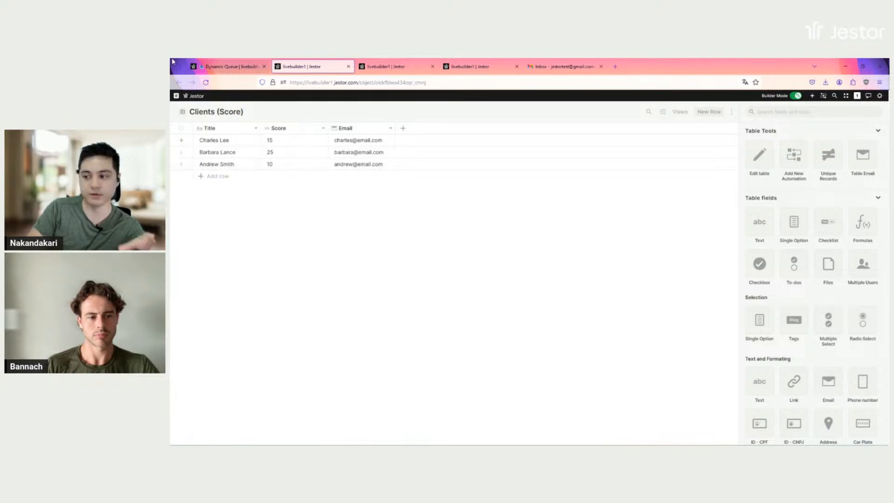
{"action": "left_click", "coordinate": [234, 68]}
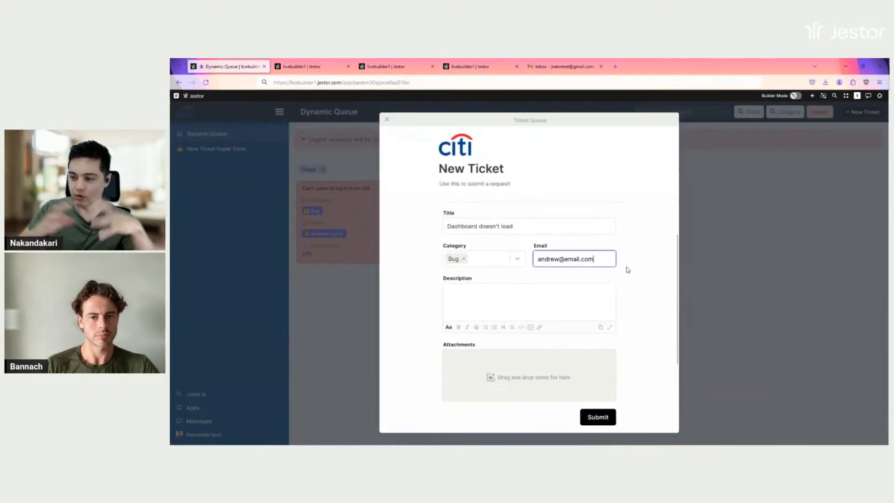
{"action": "scroll", "coordinate": [588, 285], "scroll_direction": "down", "scroll_amount": 1}
Add the description 'blah', set Ticket Date to April 4, 2024, and submit
{"action": "left_click", "coordinate": [557, 260]}
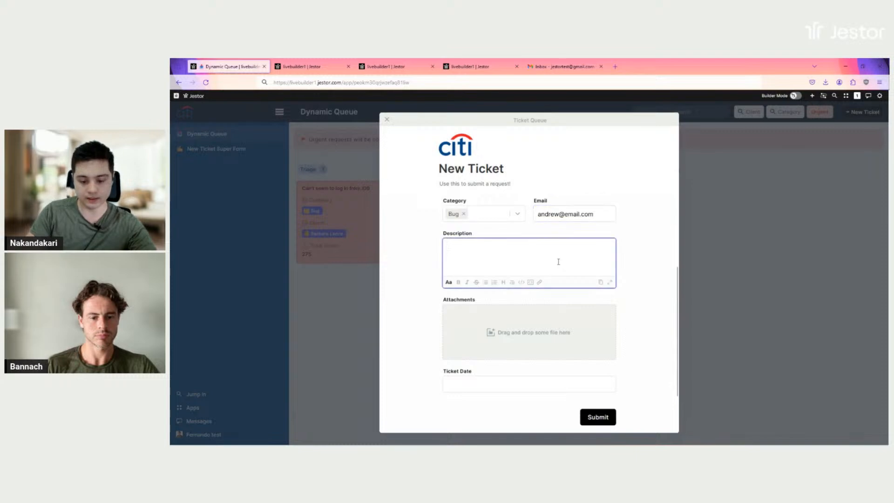
{"action": "type", "text": "blah blah"}
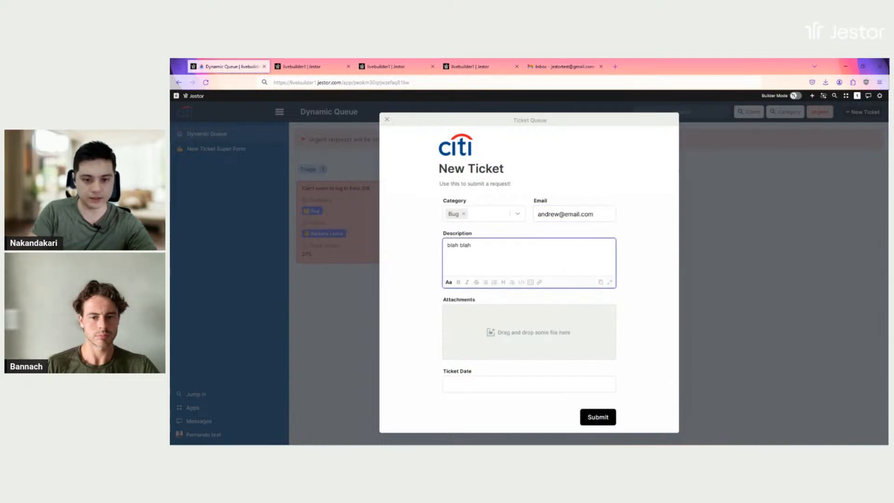
{"action": "scroll", "coordinate": [575, 257], "scroll_direction": "down", "scroll_amount": 1}
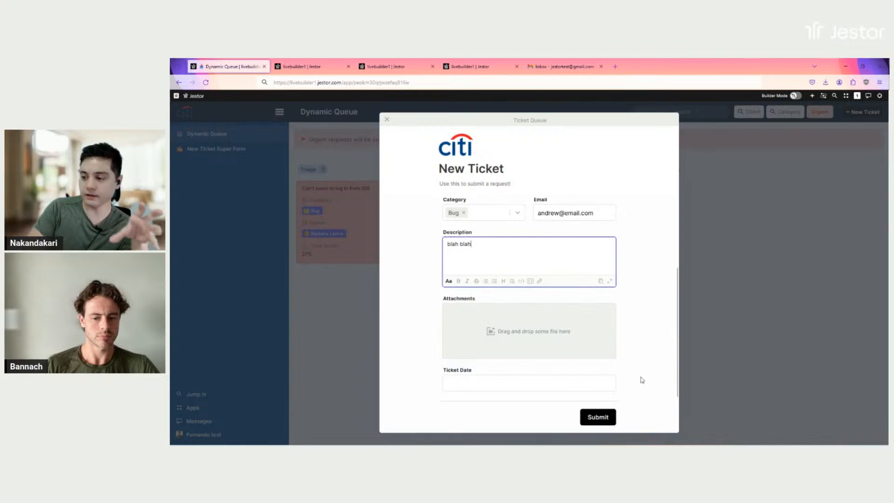
{"action": "left_click", "coordinate": [562, 386]}
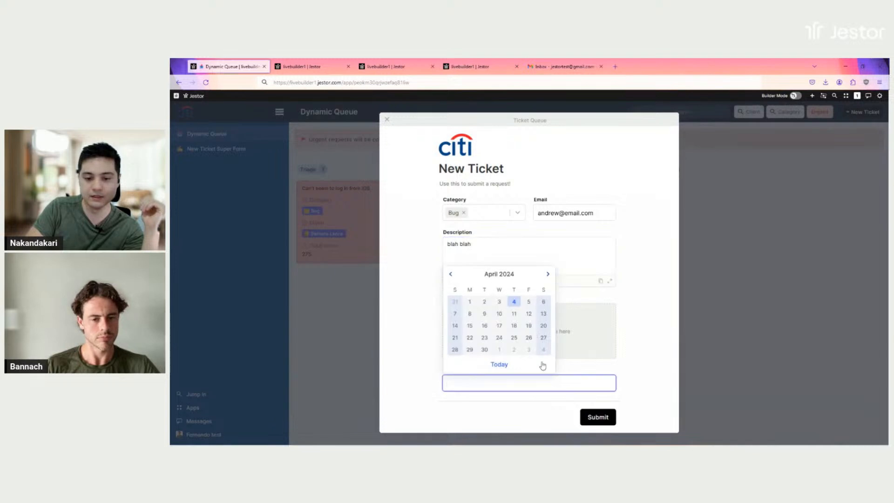
{"action": "left_click", "coordinate": [515, 302]}
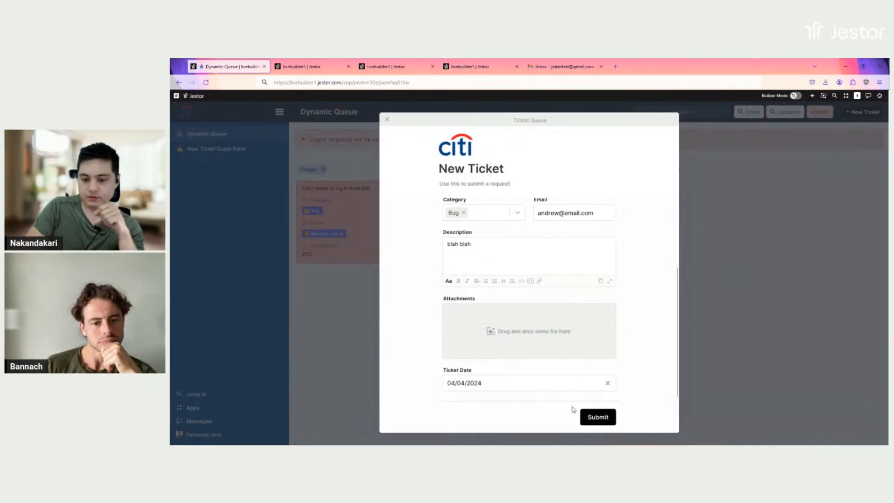
{"action": "left_click", "coordinate": [605, 411]}
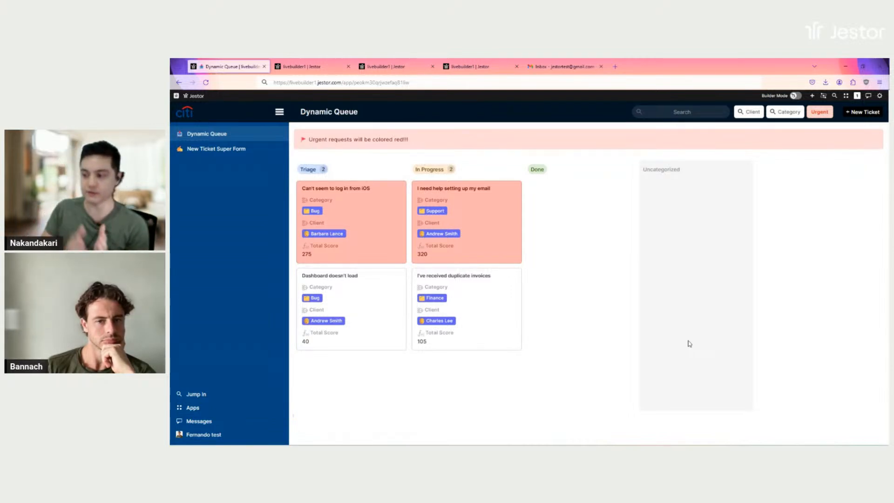
Switch to the Clients (Score) table showing client scores 15, 25 and 10
{"action": "left_click", "coordinate": [305, 66]}
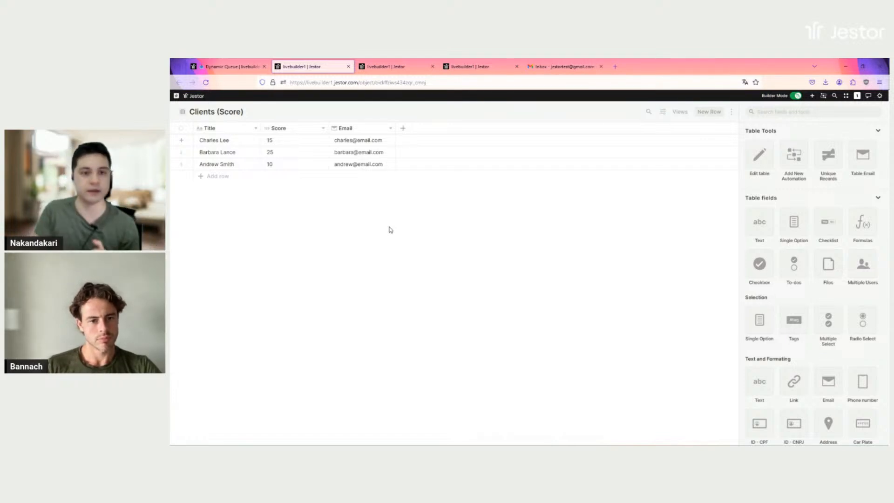
Set category scores Support 10, Bug 30, Finance 20, then return to the Ticket Queue
{"action": "left_click", "coordinate": [397, 66]}
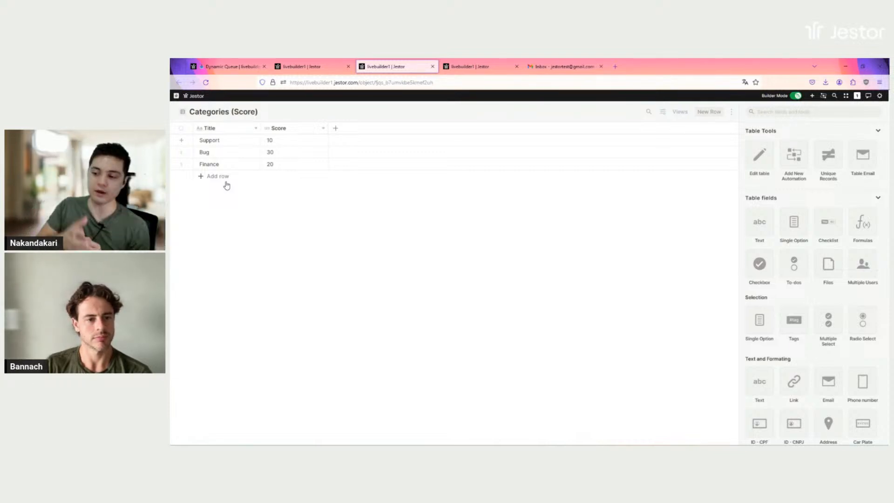
{"action": "left_click", "coordinate": [475, 69]}
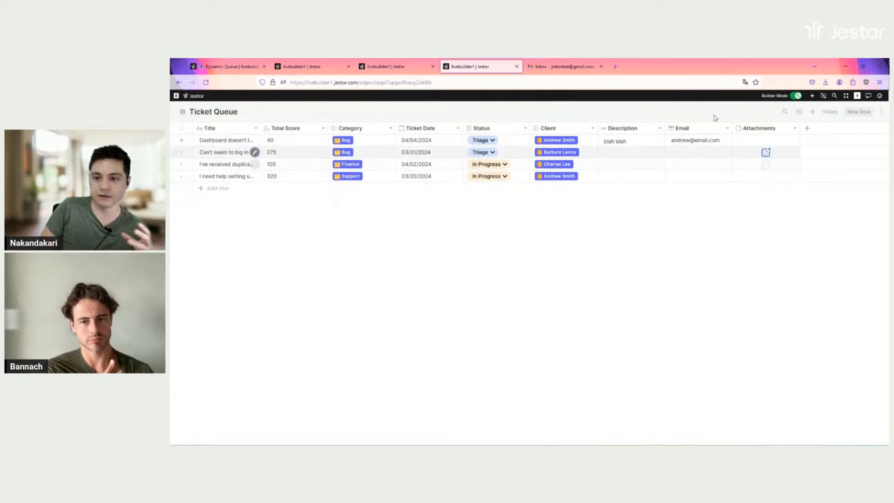
Turn on builder mode and open the Ticket Queue table's e-mail settings
{"action": "left_click", "coordinate": [795, 96]}
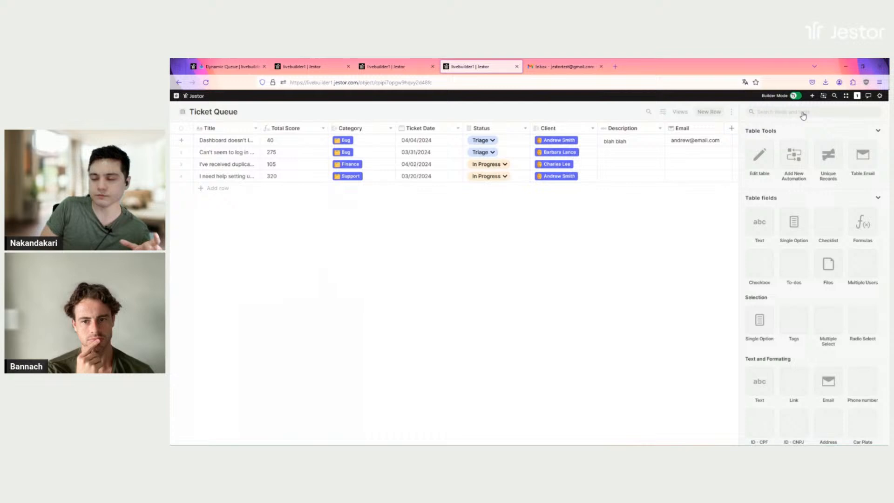
{"action": "left_click", "coordinate": [862, 161]}
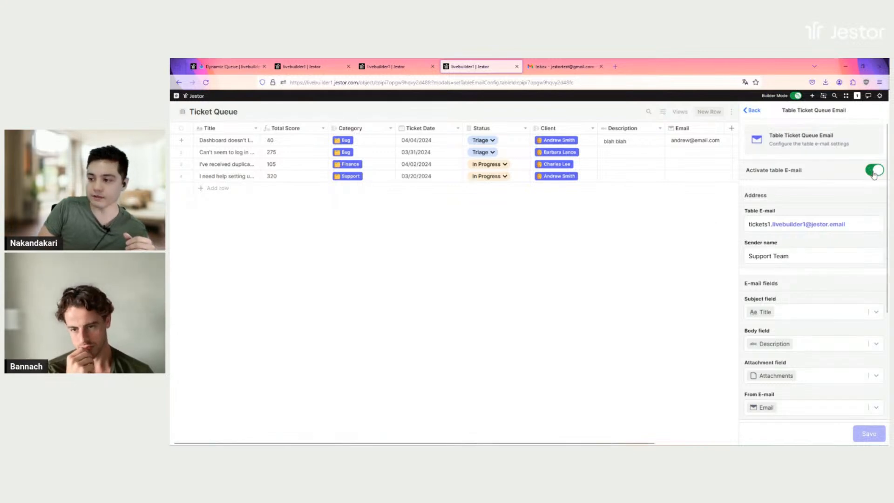
{"action": "scroll", "coordinate": [831, 193], "scroll_direction": "down", "scroll_amount": 2}
{"action": "scroll", "coordinate": [782, 158], "scroll_direction": "up", "scroll_amount": 1}
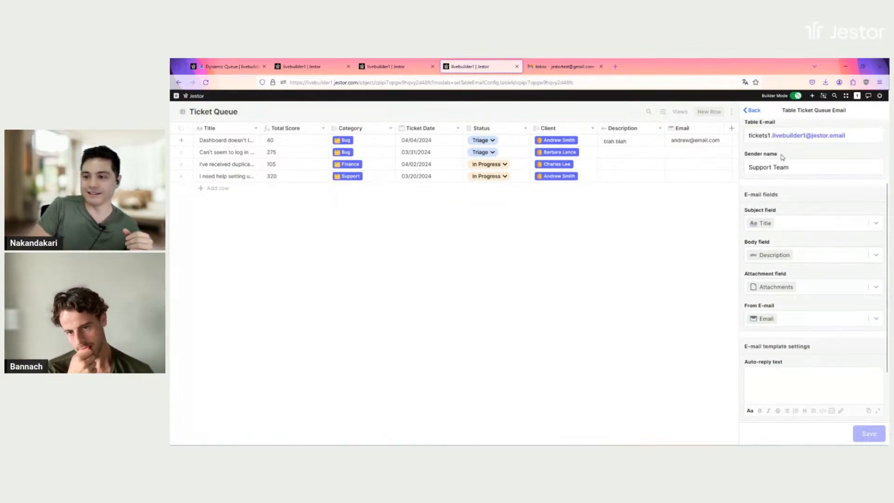
{"action": "double_click", "coordinate": [759, 180]}
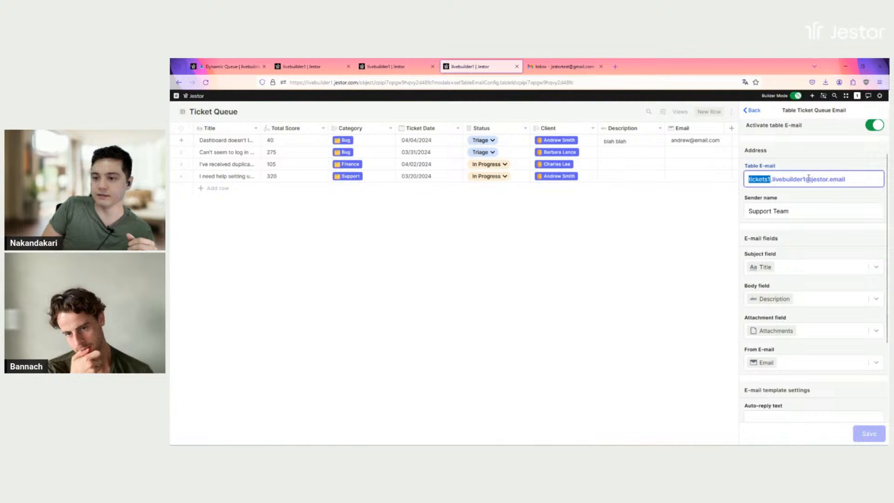
{"action": "left_click", "coordinate": [836, 156]}
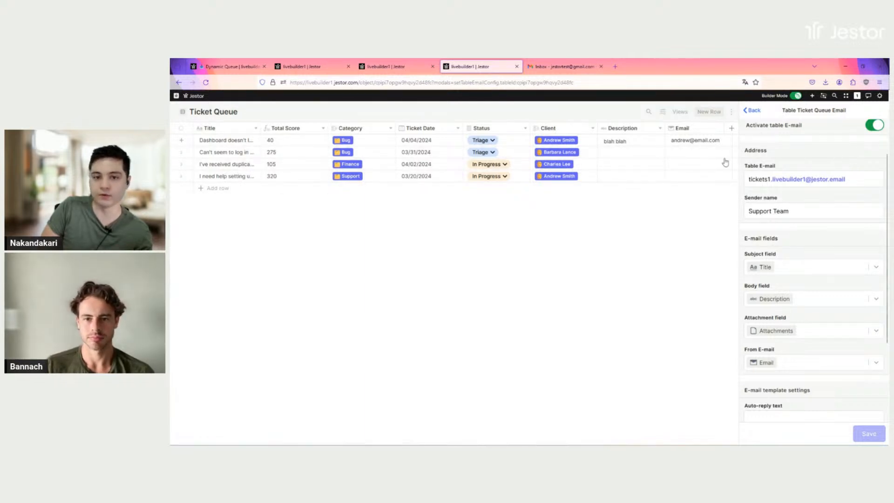
{"action": "scroll", "coordinate": [778, 200], "scroll_direction": "down", "scroll_amount": 1}
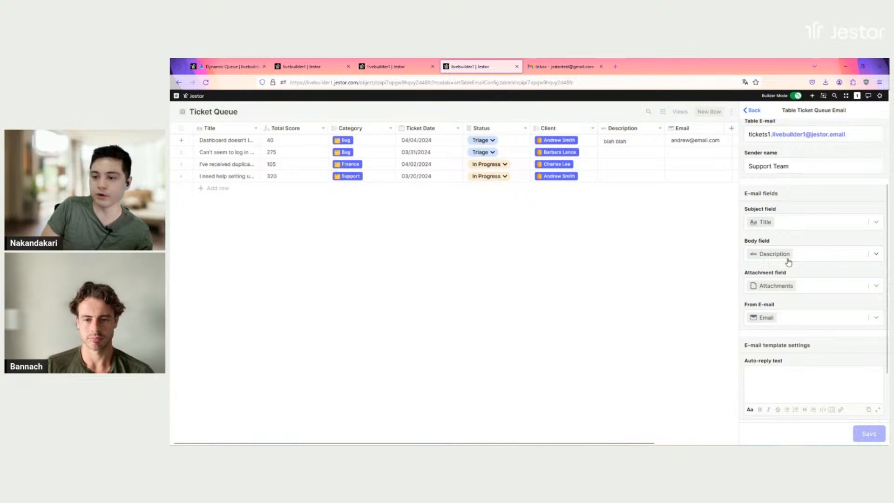
{"action": "scroll", "coordinate": [791, 259], "scroll_direction": "down", "scroll_amount": 3}
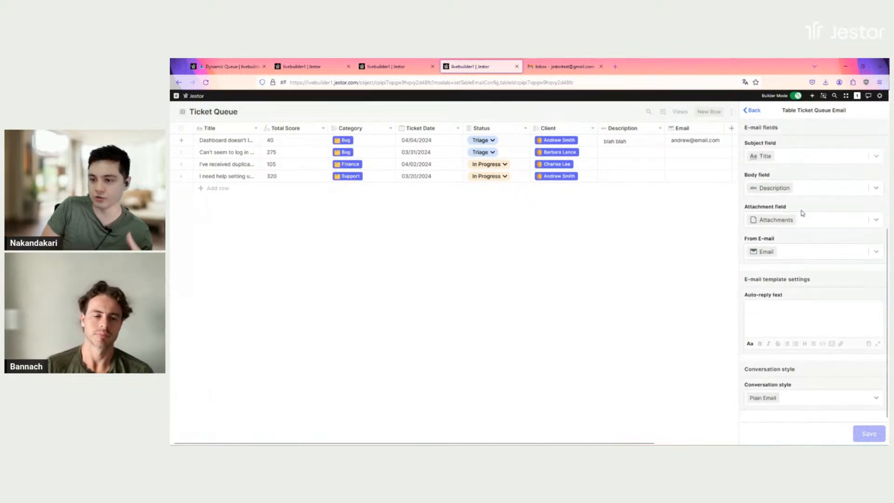
{"action": "left_click", "coordinate": [753, 112]}
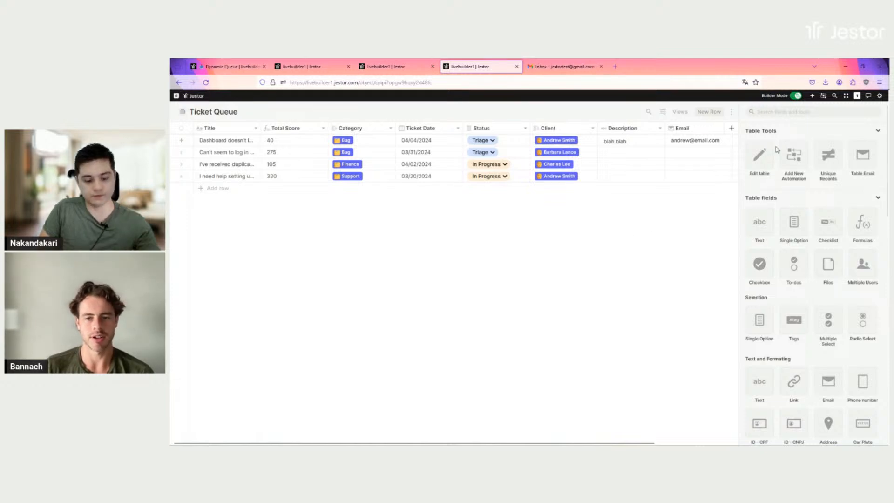
Close the table tools panel and show the Ticket Queue's list of table views
{"action": "key", "text": "Escape"}
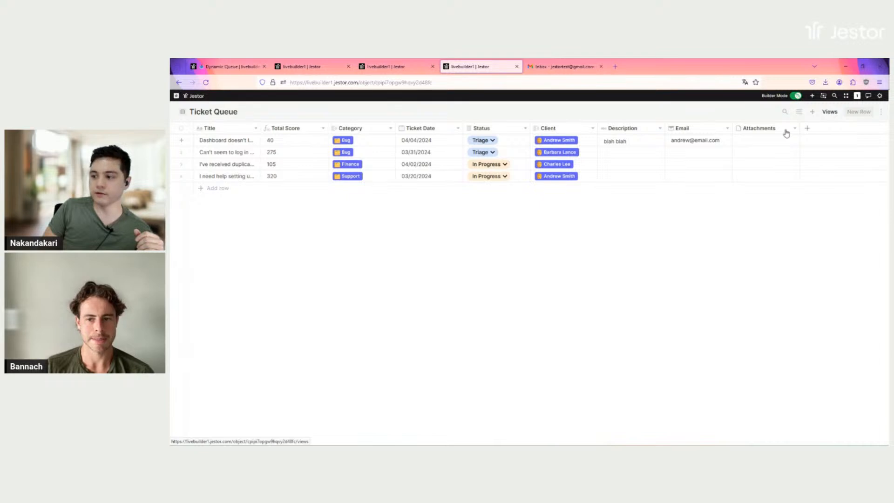
{"action": "left_click", "coordinate": [829, 114]}
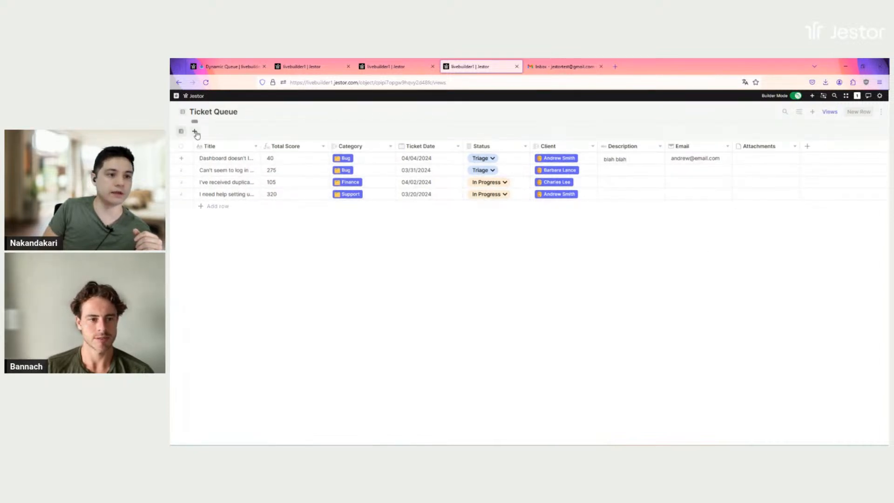
{"action": "left_click", "coordinate": [195, 132]}
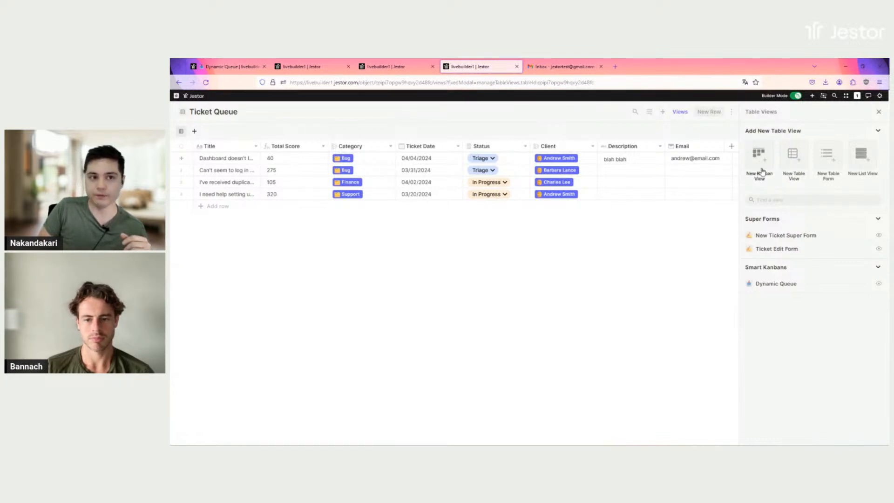
Look over the Dynamic Queue kanban board in its own browser tab
{"action": "left_click", "coordinate": [228, 67]}
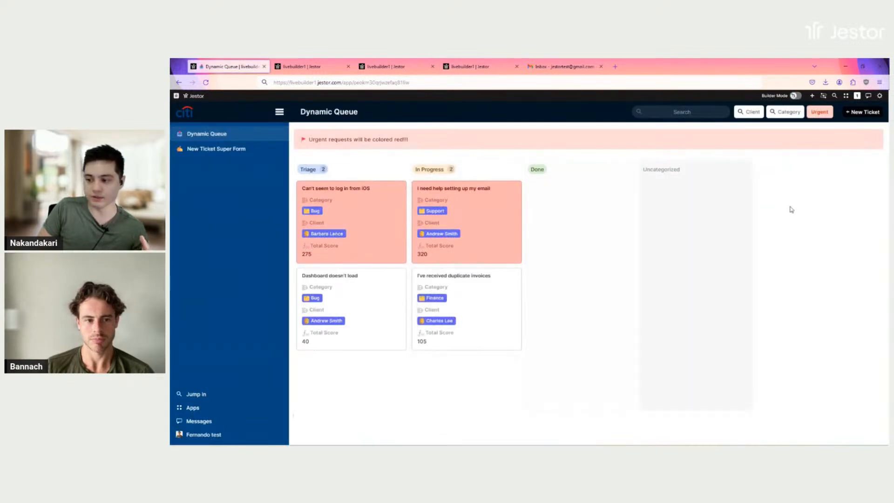
{"action": "left_click", "coordinate": [473, 68]}
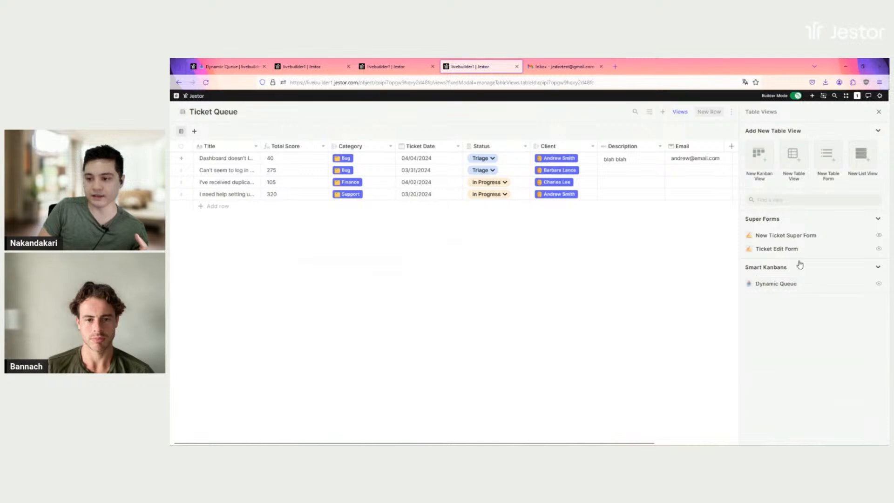
{"action": "left_click", "coordinate": [774, 285]}
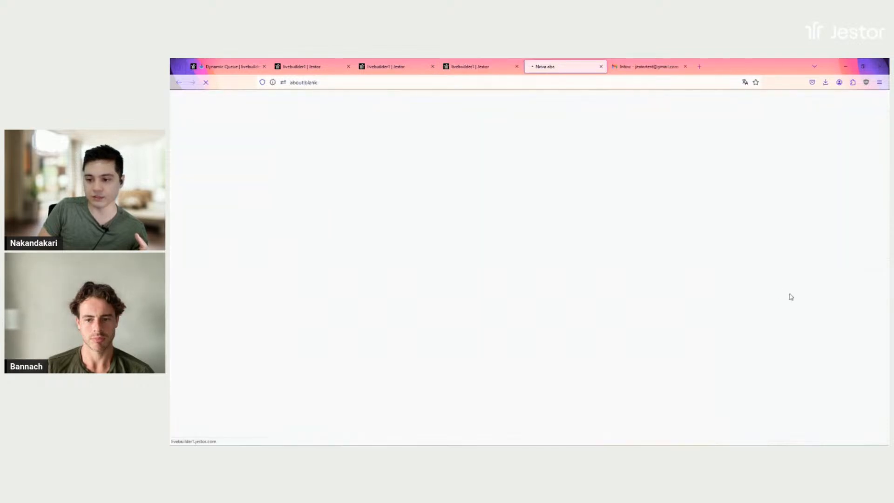
{"action": "left_click", "coordinate": [484, 68]}
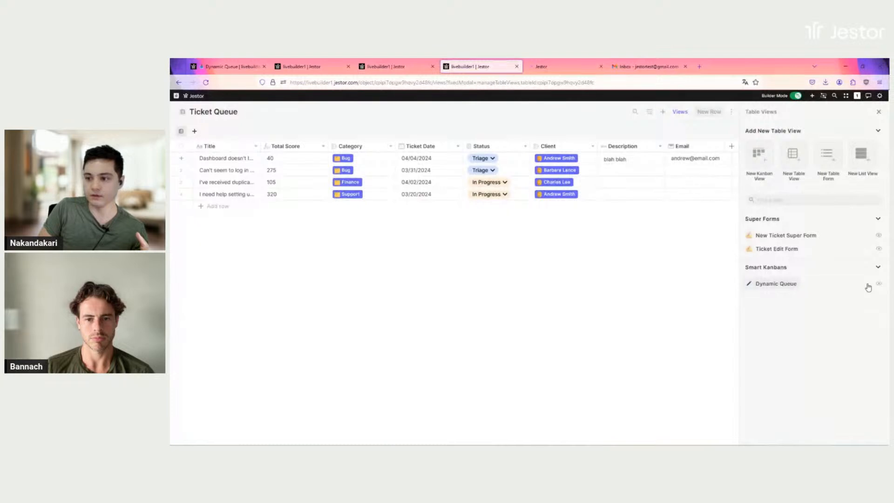
Add Dynamic Queue as a Ticket Queue view and open it
{"action": "left_click", "coordinate": [879, 284]}
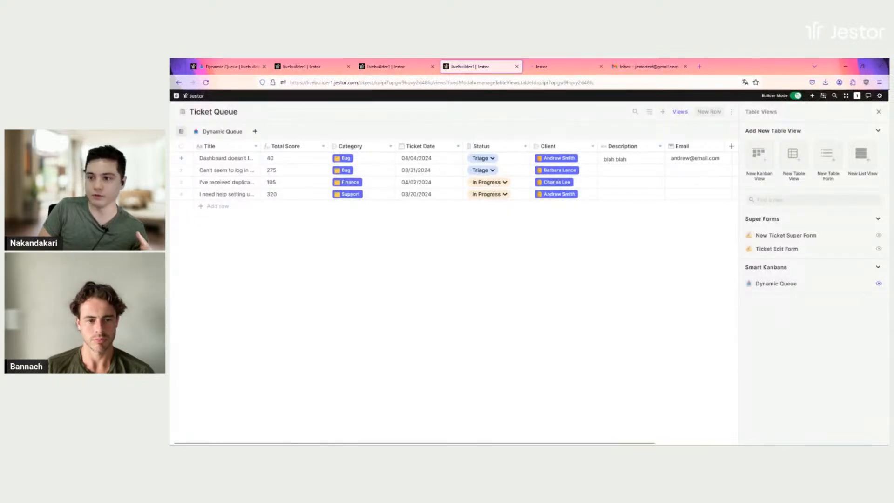
{"action": "left_click", "coordinate": [880, 111]}
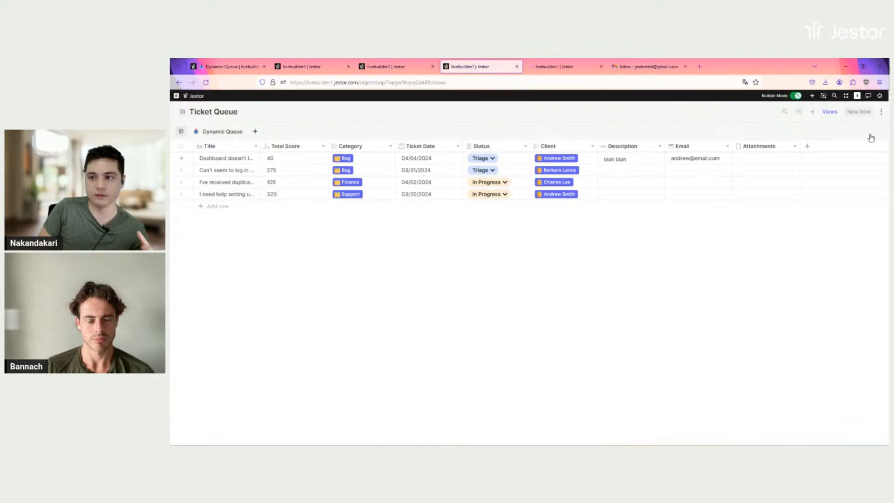
{"action": "left_click", "coordinate": [881, 112]}
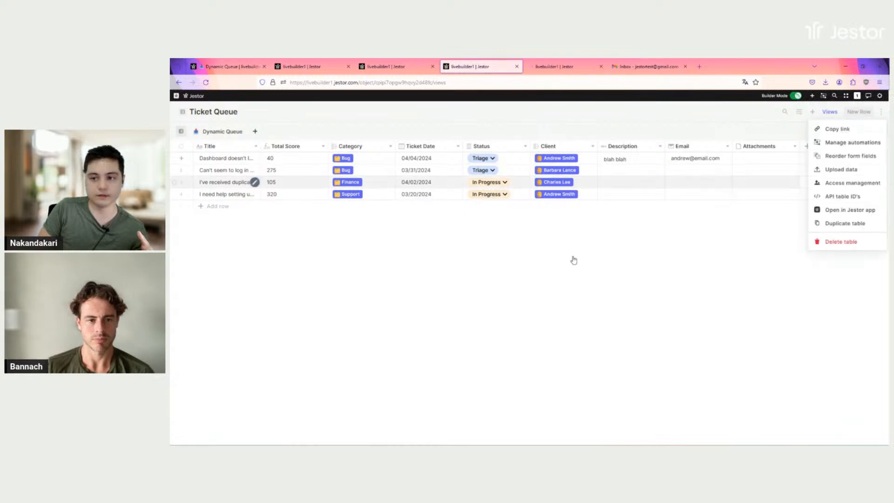
{"action": "left_click", "coordinate": [223, 136]}
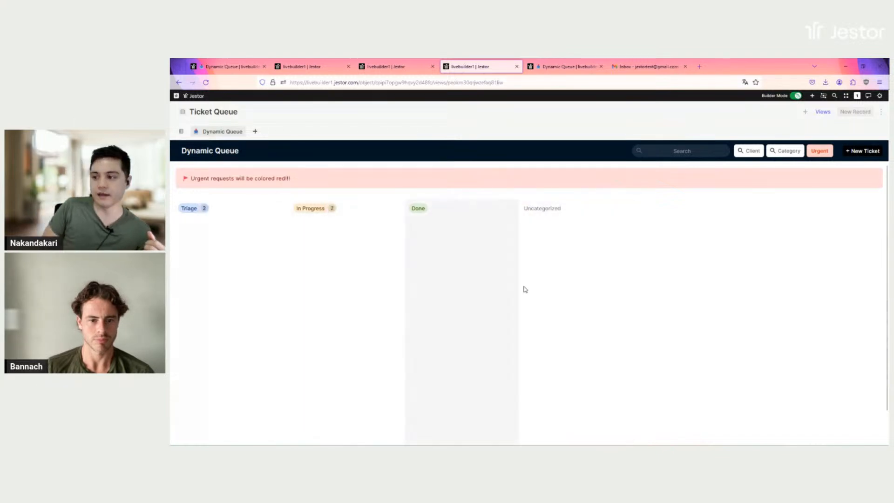
Glance at the Dynamic Queue app, then switch the Ticket Queue back to table view
{"action": "left_click", "coordinate": [230, 66]}
{"action": "left_click", "coordinate": [468, 67]}
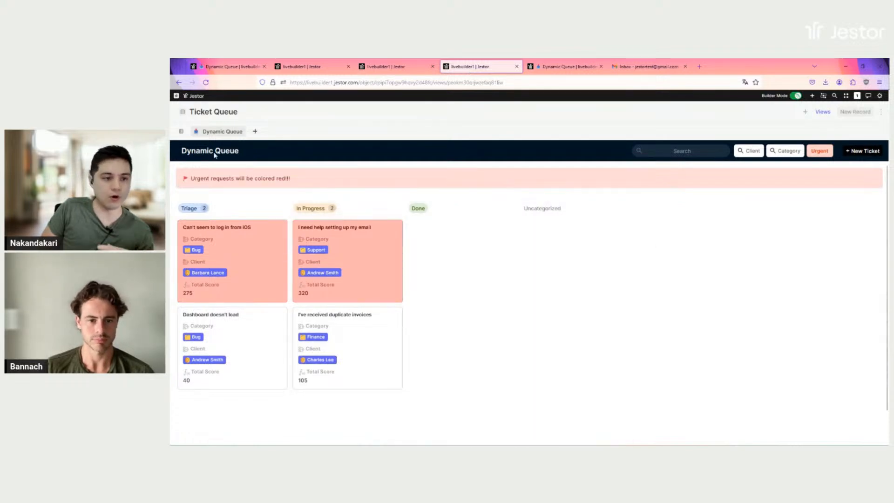
{"action": "left_click", "coordinate": [181, 132]}
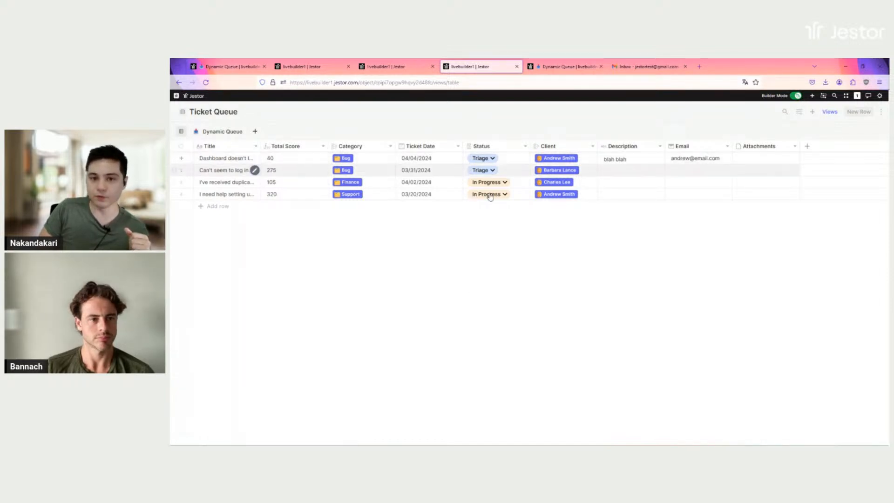
{"action": "left_click", "coordinate": [506, 147]}
{"action": "left_click", "coordinate": [505, 187]}
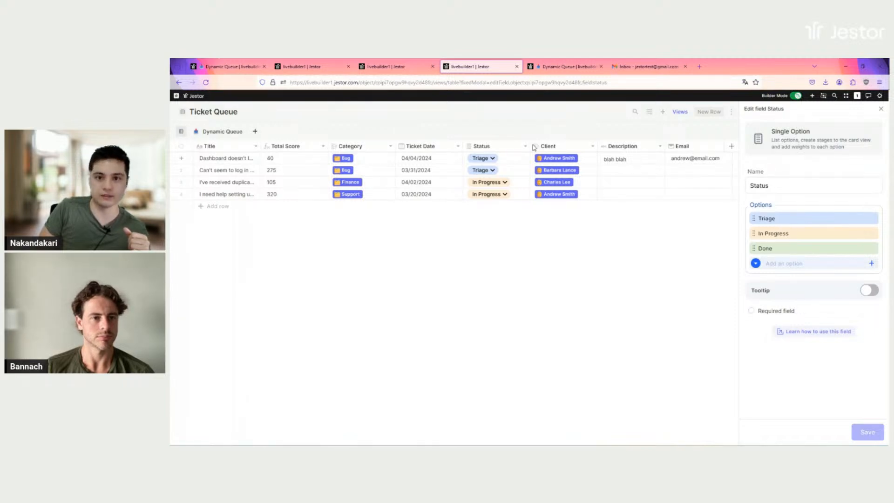
{"action": "key", "text": "ctrl+Tab"}
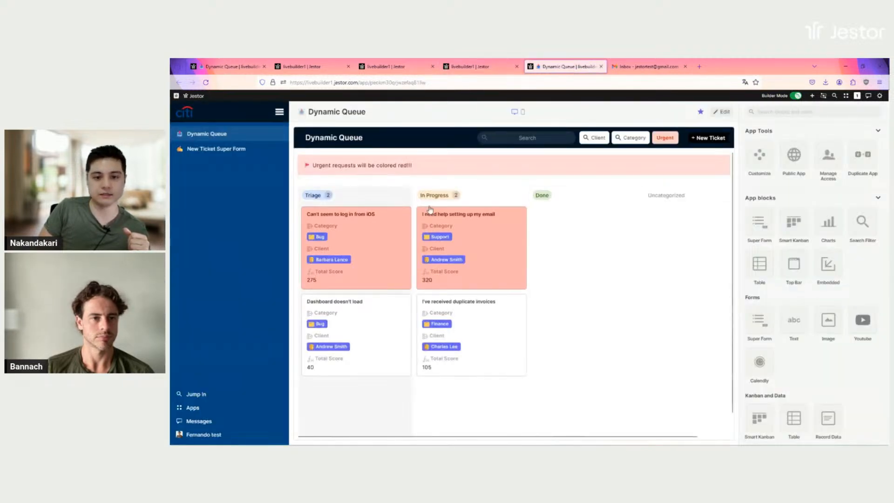
{"action": "left_click", "coordinate": [465, 68]}
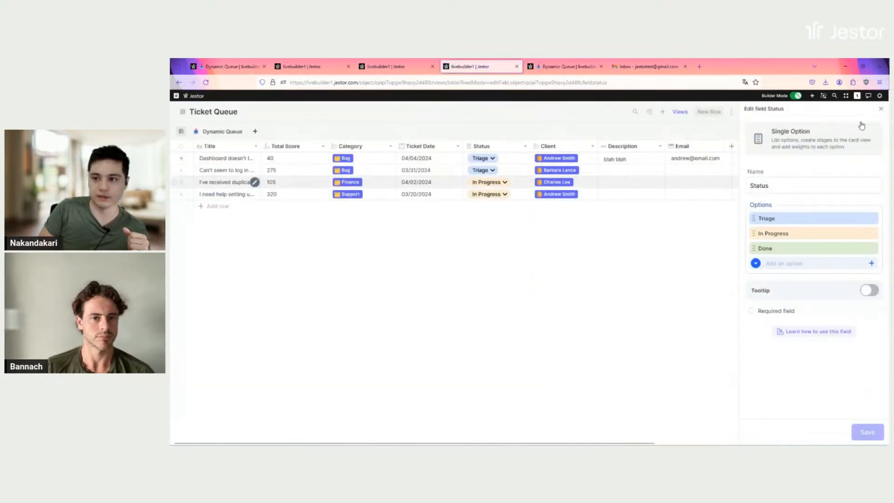
{"action": "left_click", "coordinate": [880, 108]}
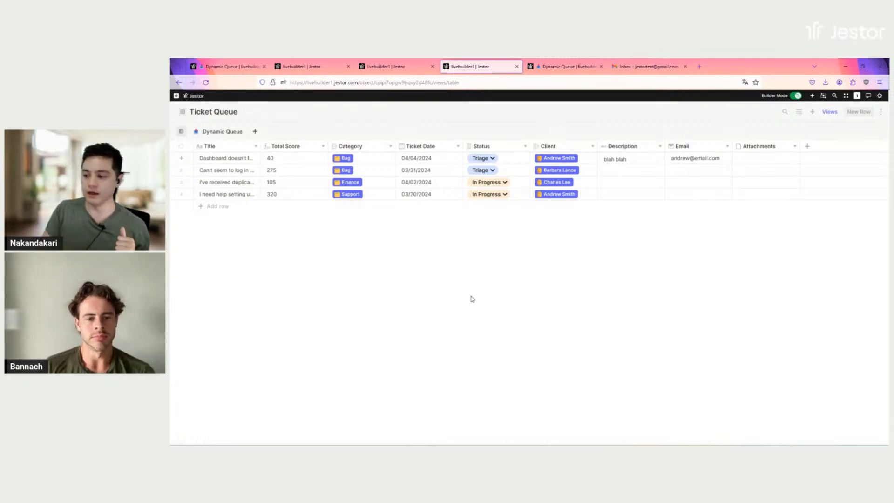
Check the Clients and Categories score tables, then open the Category field's settings
{"action": "left_click", "coordinate": [311, 69]}
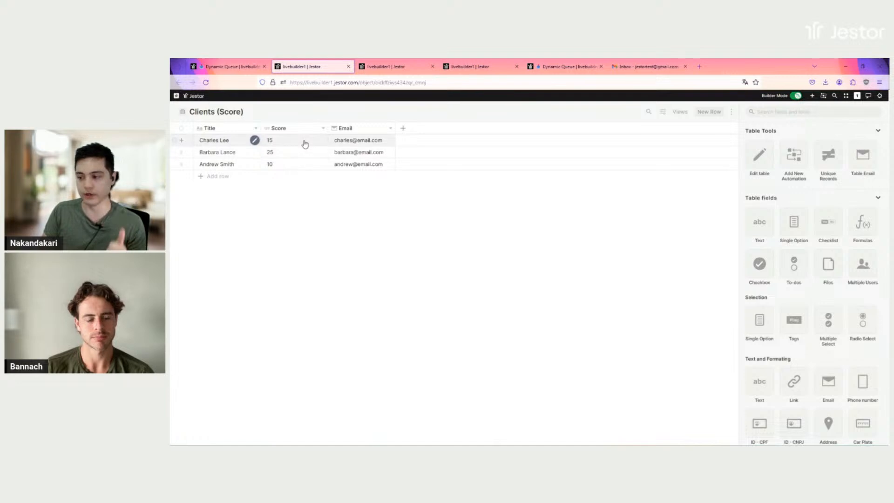
{"action": "left_click", "coordinate": [385, 66]}
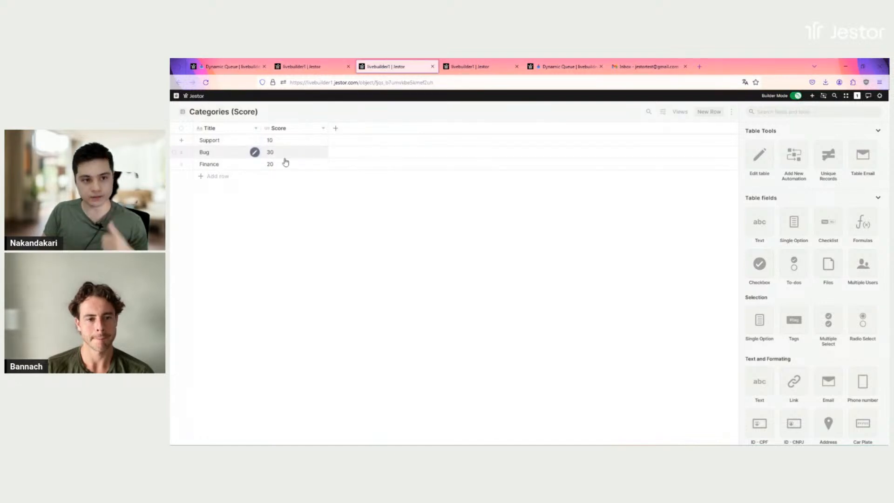
{"action": "left_click", "coordinate": [470, 71]}
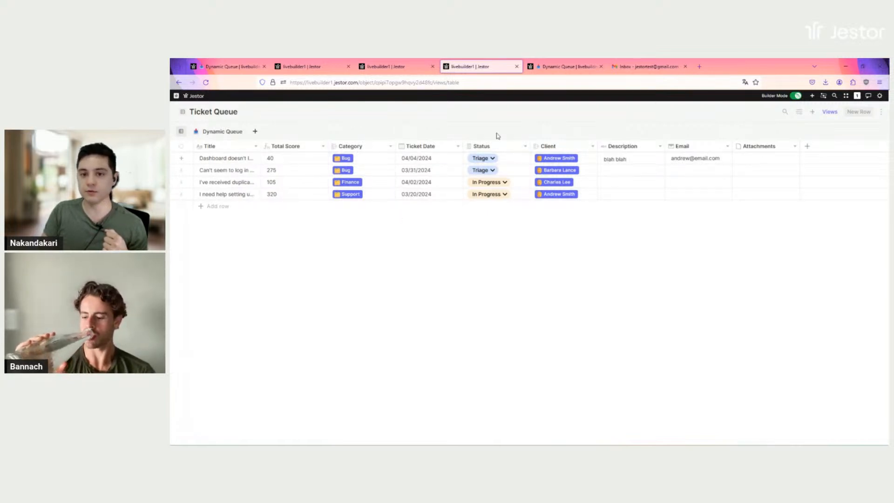
{"action": "left_click", "coordinate": [372, 146]}
{"action": "left_click", "coordinate": [359, 187]}
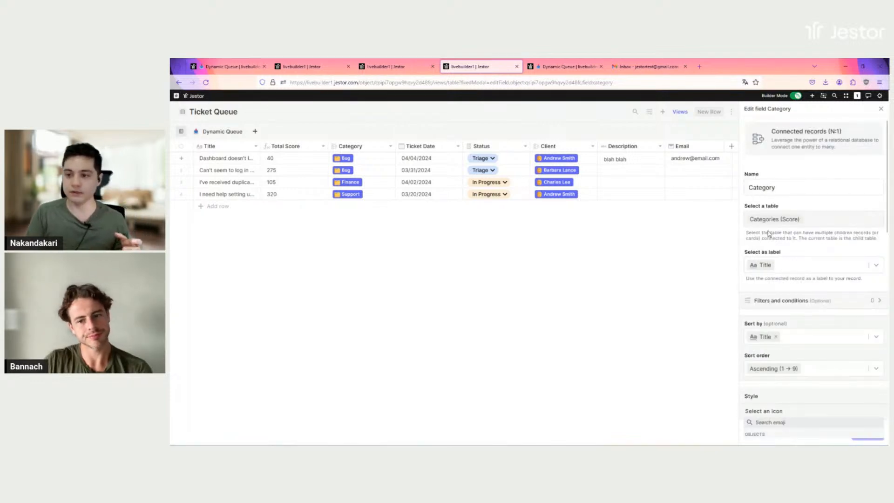
{"action": "scroll", "coordinate": [789, 242], "scroll_direction": "down", "scroll_amount": 3}
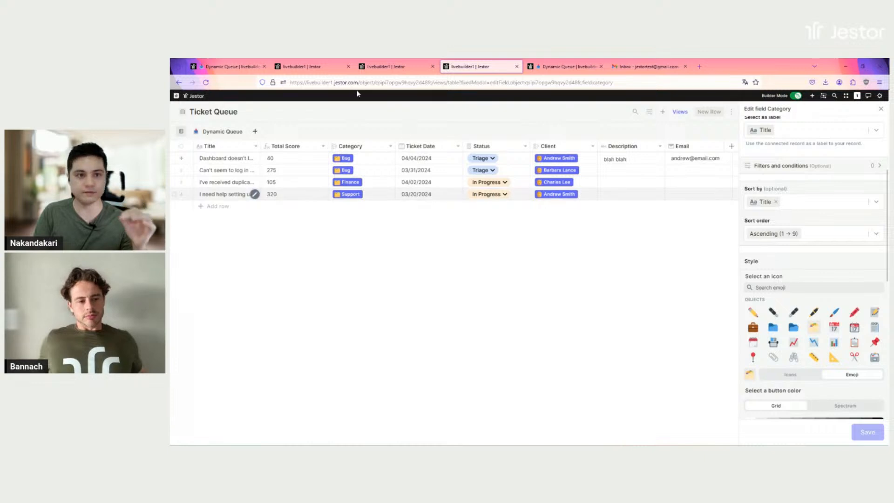
Recheck client and category scores, close the Category settings, and open Total Score's options
{"action": "left_click", "coordinate": [311, 67]}
{"action": "left_click", "coordinate": [388, 66]}
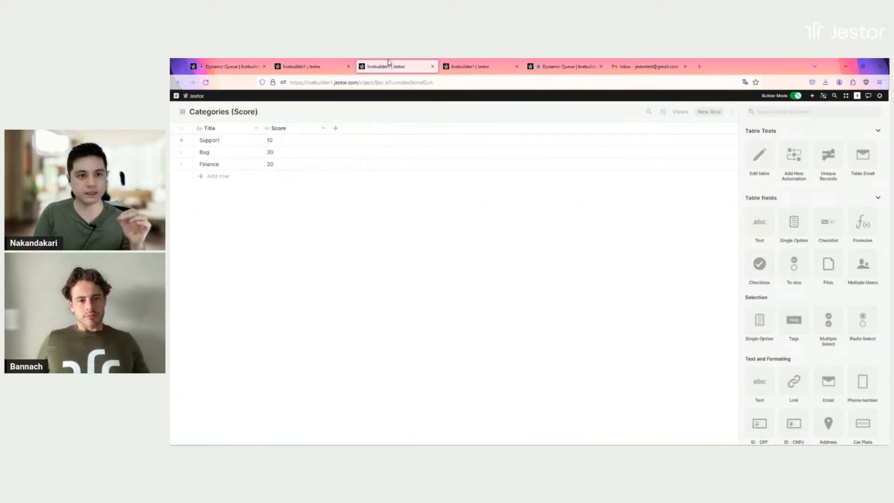
{"action": "left_click", "coordinate": [494, 66]}
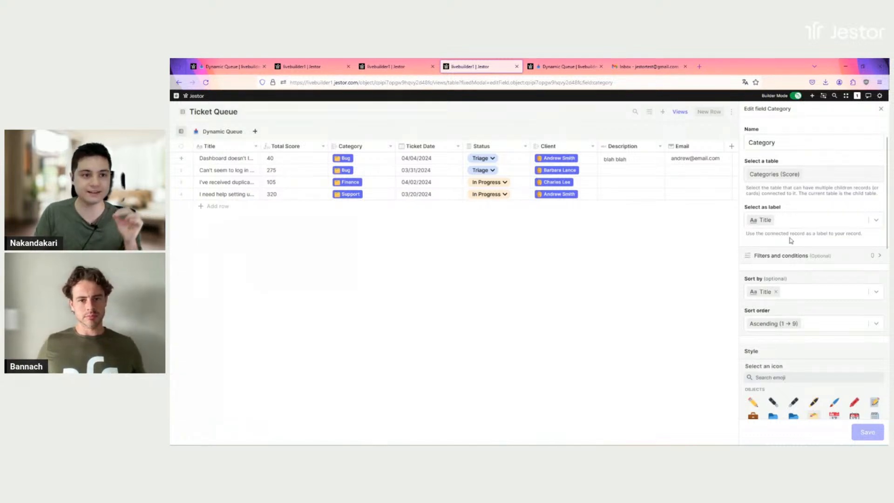
{"action": "left_click", "coordinate": [395, 66]}
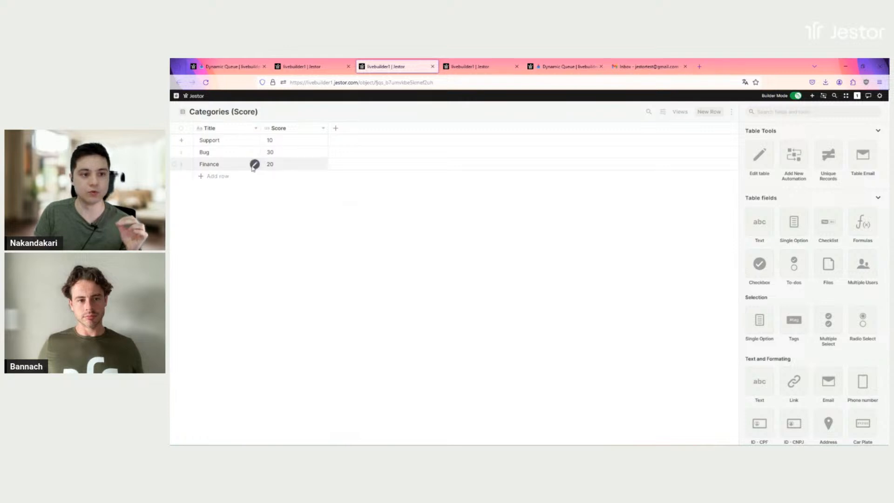
{"action": "left_click", "coordinate": [466, 68]}
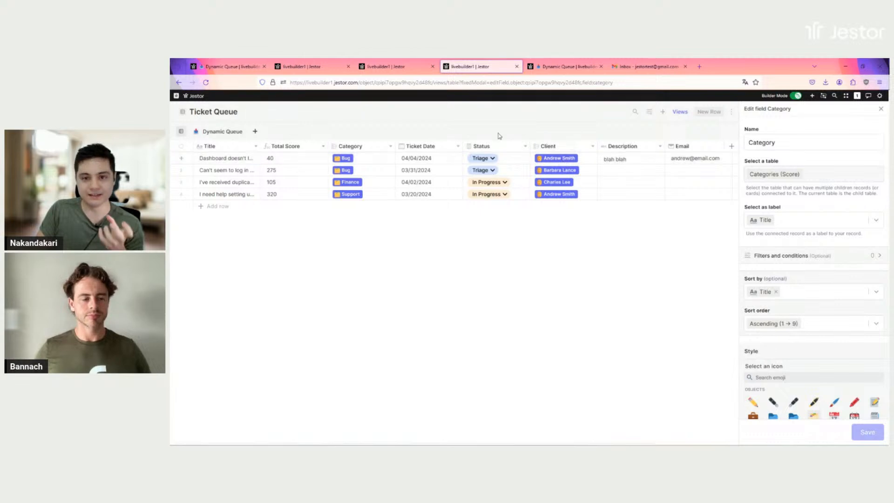
{"action": "left_click", "coordinate": [303, 67]}
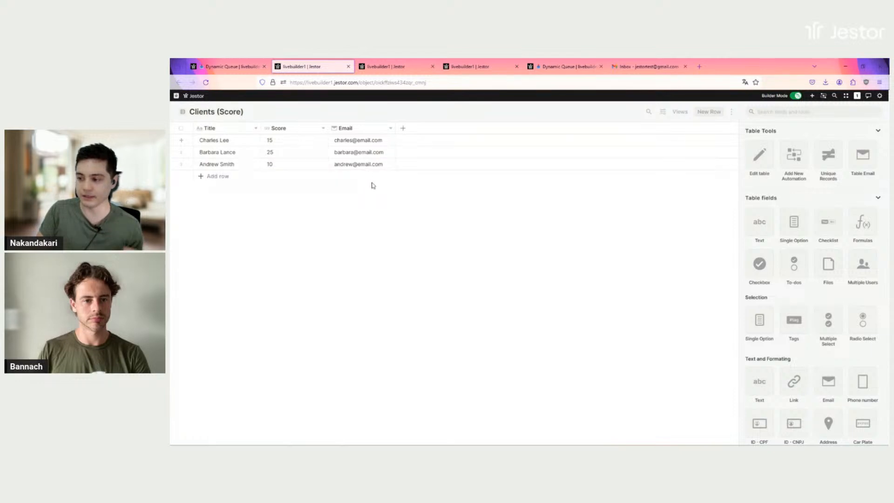
{"action": "left_click", "coordinate": [384, 69]}
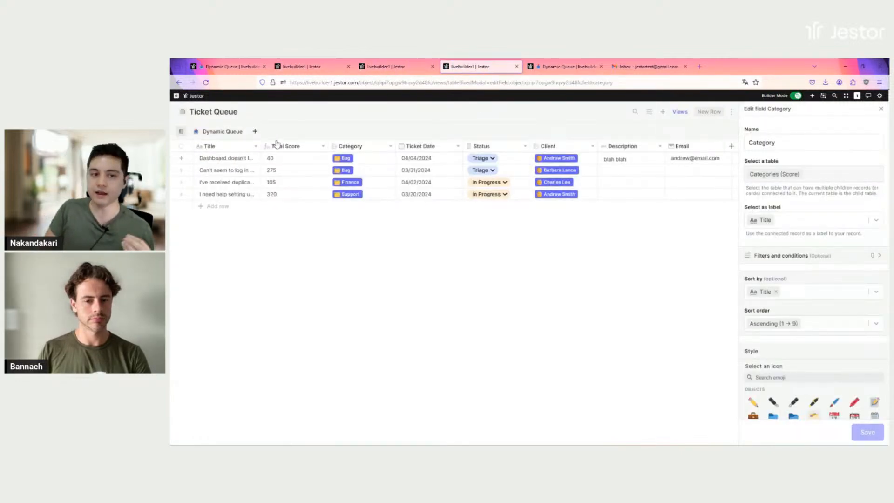
{"action": "left_click", "coordinate": [881, 109]}
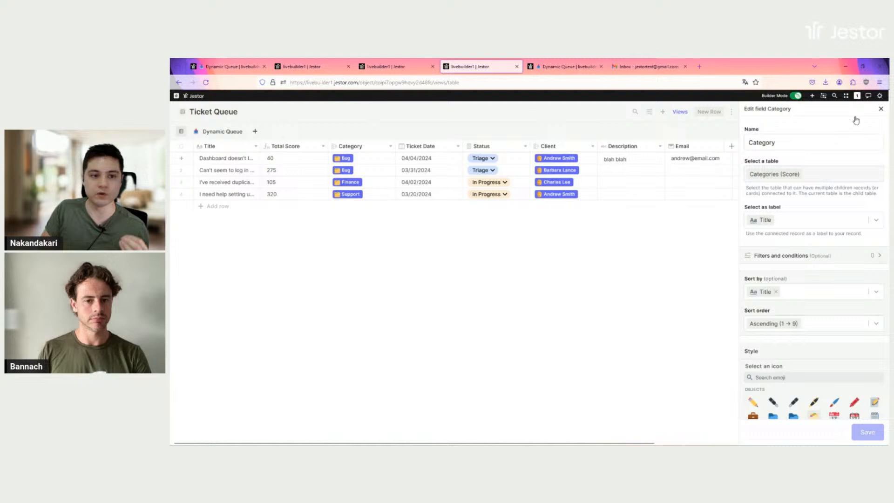
{"action": "left_click", "coordinate": [291, 148]}
Open the Total Score formula and delete its IF({{status}}…) prefix
{"action": "left_click", "coordinate": [288, 188]}
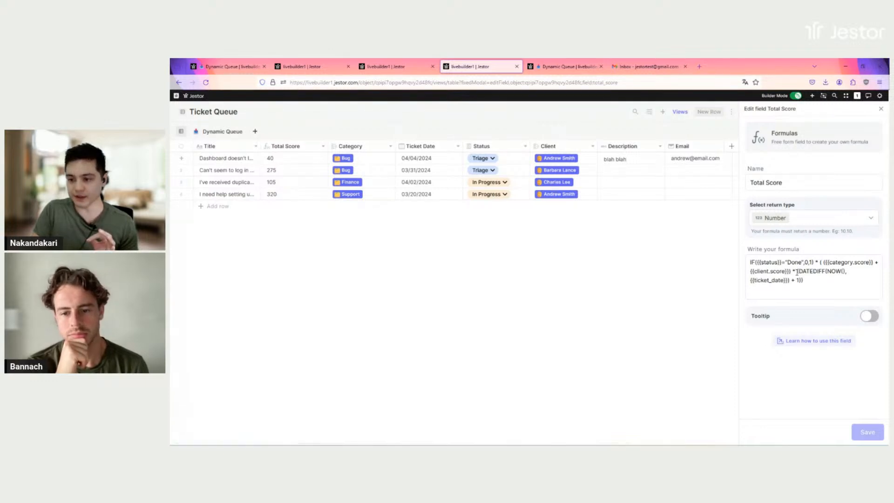
{"action": "left_click_drag", "start_coordinate": [797, 271], "coordinate": [747, 262]}
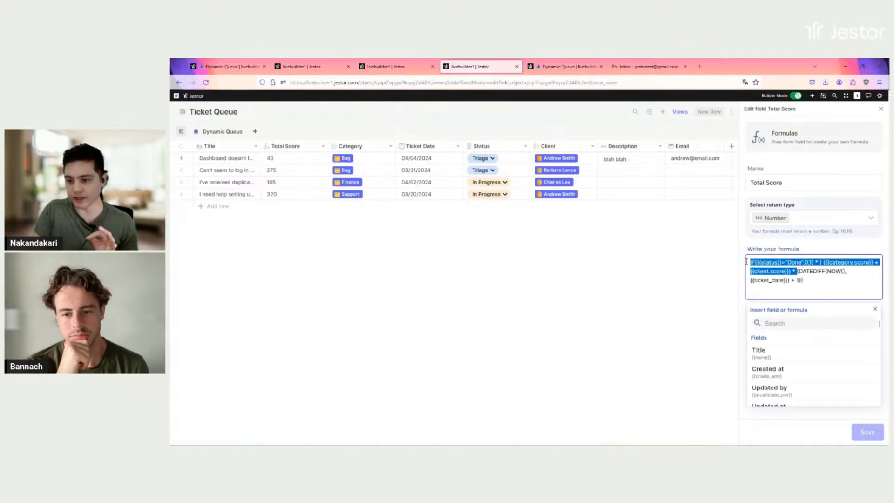
{"action": "left_click", "coordinate": [817, 262]}
{"action": "left_click_drag", "start_coordinate": [820, 262], "coordinate": [749, 262]}
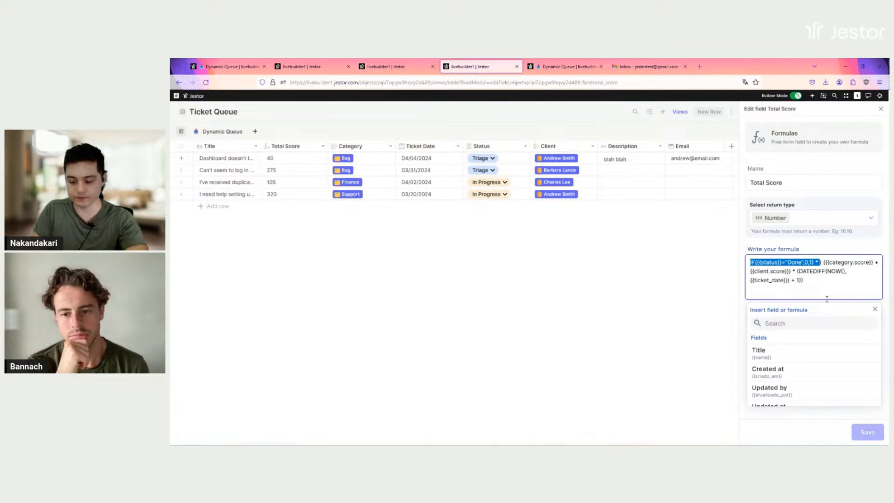
{"action": "key", "text": "BackSpace"}
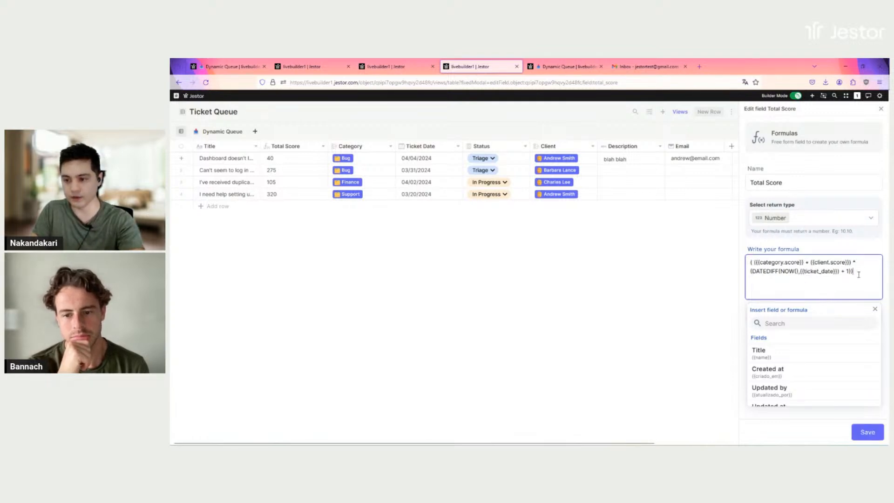
Delete the DATEDIFF divisor and stray space, leaving ({{category.score}} + {{client.score}})
{"action": "left_click_drag", "start_coordinate": [860, 275], "coordinate": [855, 261]}
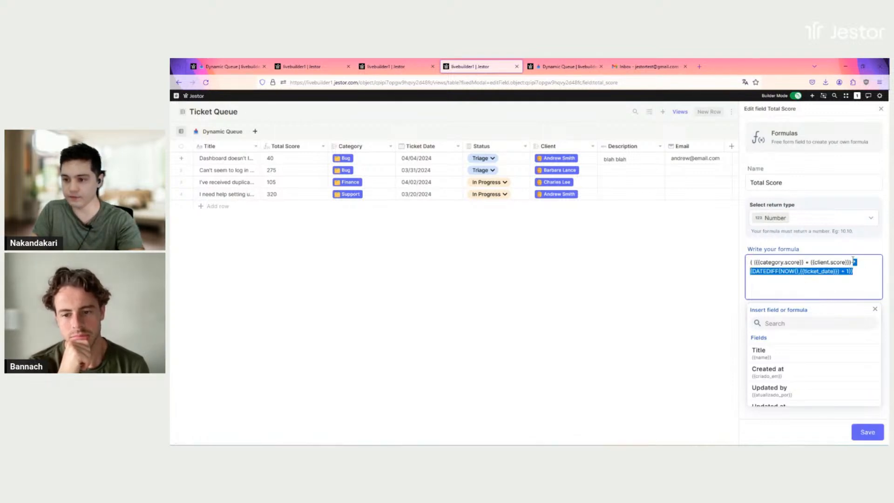
{"action": "key", "text": "BackSpace"}
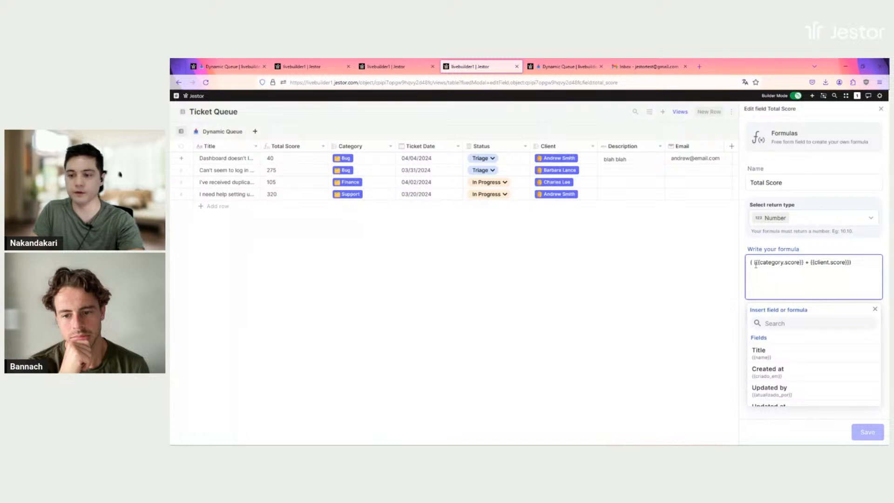
{"action": "left_click", "coordinate": [755, 263]}
{"action": "key", "text": "BackSpace"}
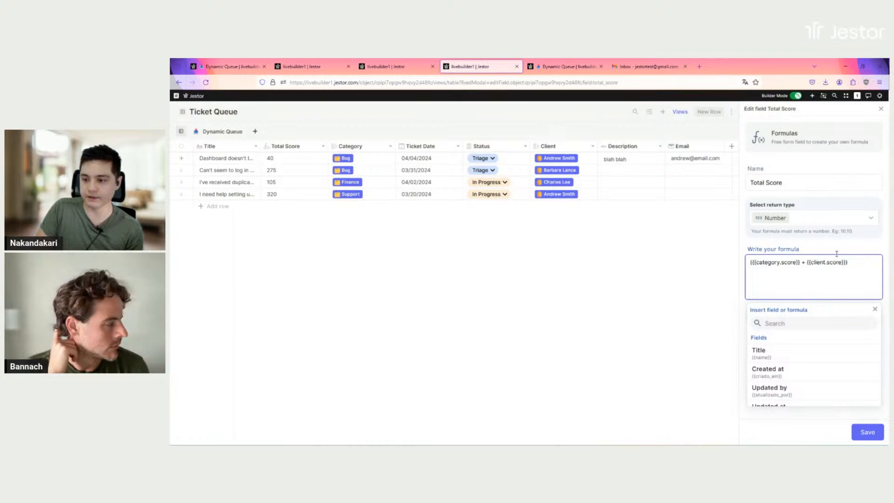
{"action": "scroll", "coordinate": [823, 358], "scroll_direction": "down", "scroll_amount": 5}
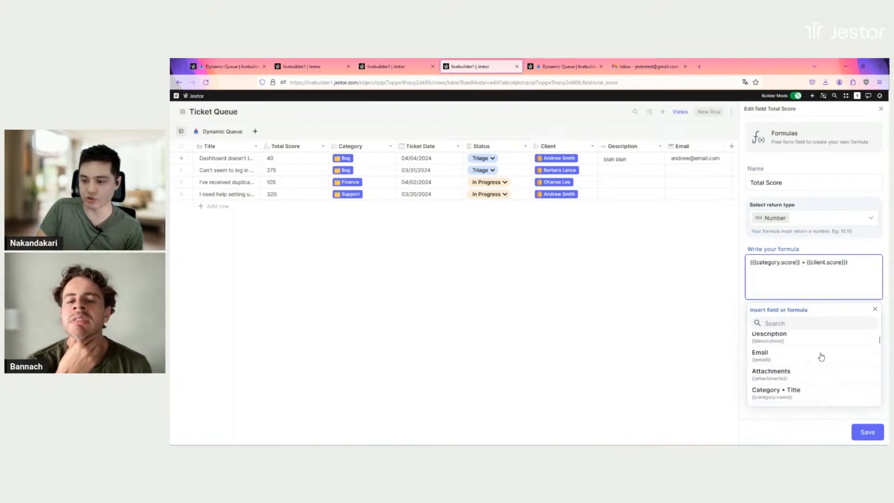
{"action": "scroll", "coordinate": [821, 357], "scroll_direction": "down", "scroll_amount": 3}
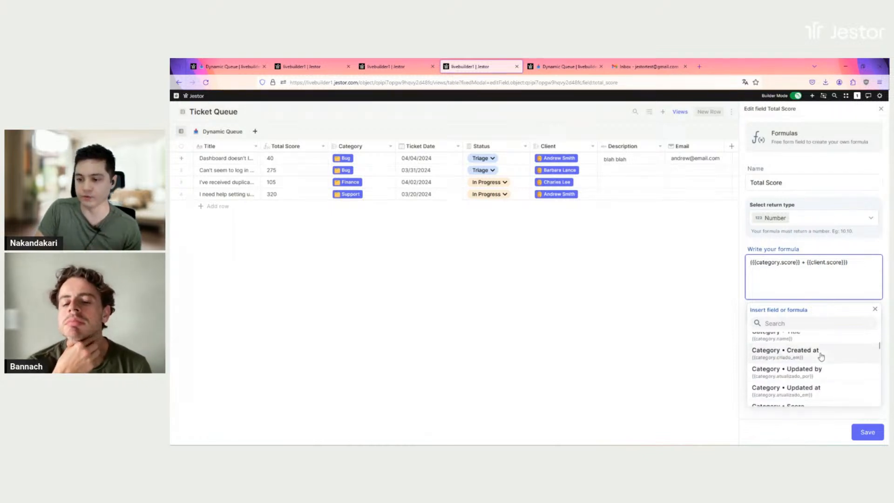
{"action": "scroll", "coordinate": [808, 365], "scroll_direction": "down", "scroll_amount": 2}
{"action": "scroll", "coordinate": [805, 370], "scroll_direction": "up", "scroll_amount": 2}
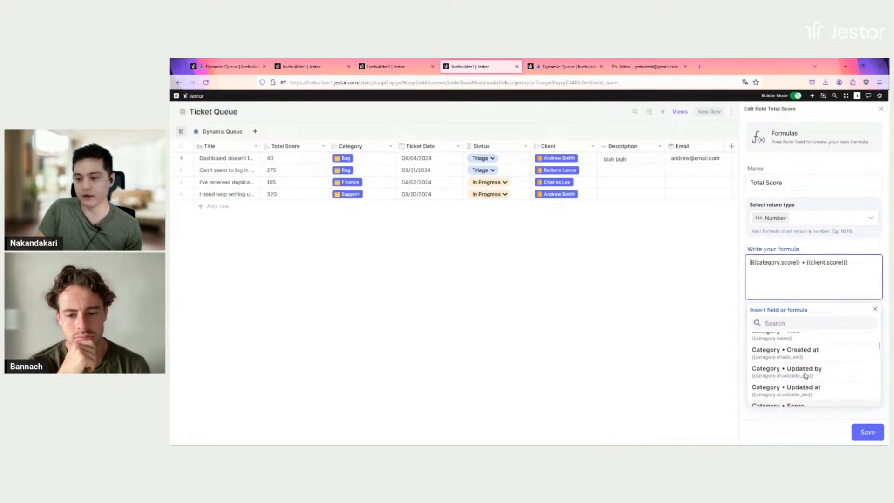
{"action": "scroll", "coordinate": [806, 375], "scroll_direction": "up", "scroll_amount": 2}
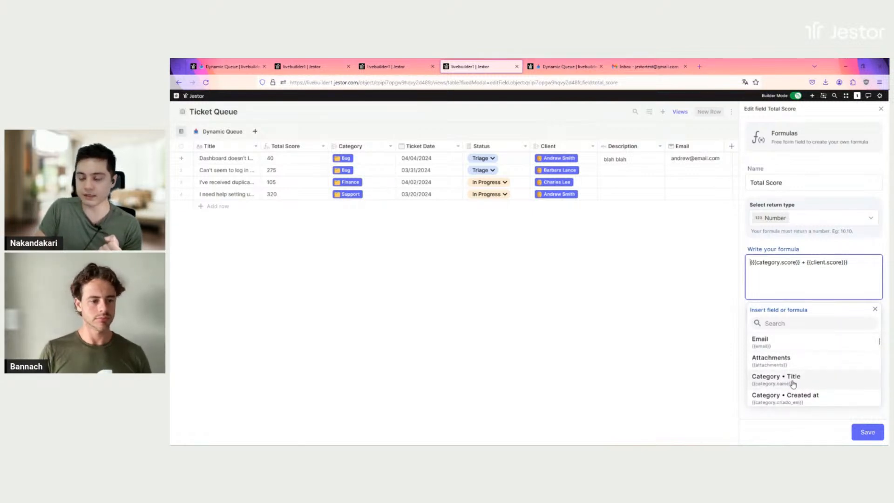
{"action": "scroll", "coordinate": [796, 377], "scroll_direction": "down", "scroll_amount": 4}
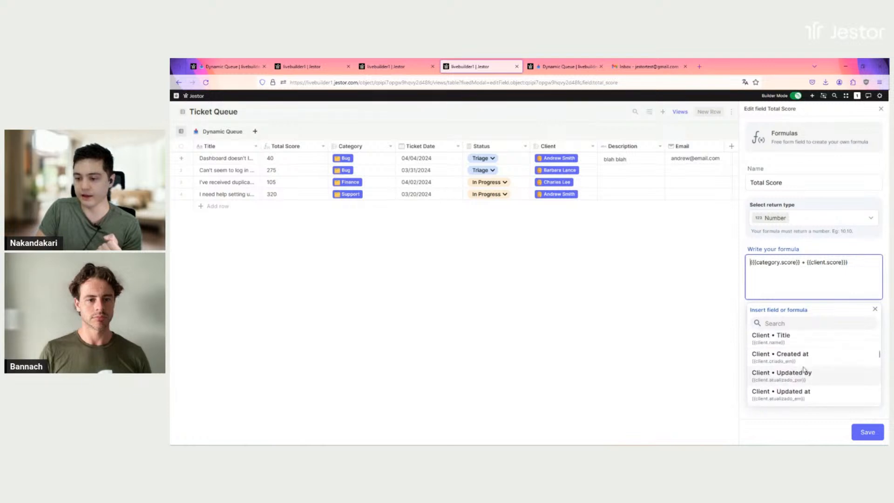
{"action": "scroll", "coordinate": [811, 355], "scroll_direction": "down", "scroll_amount": 3}
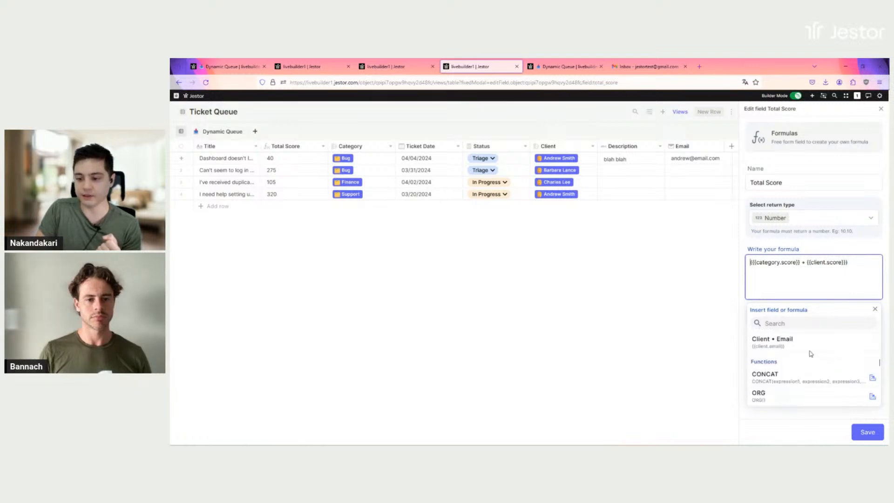
{"action": "left_click", "coordinate": [837, 247]}
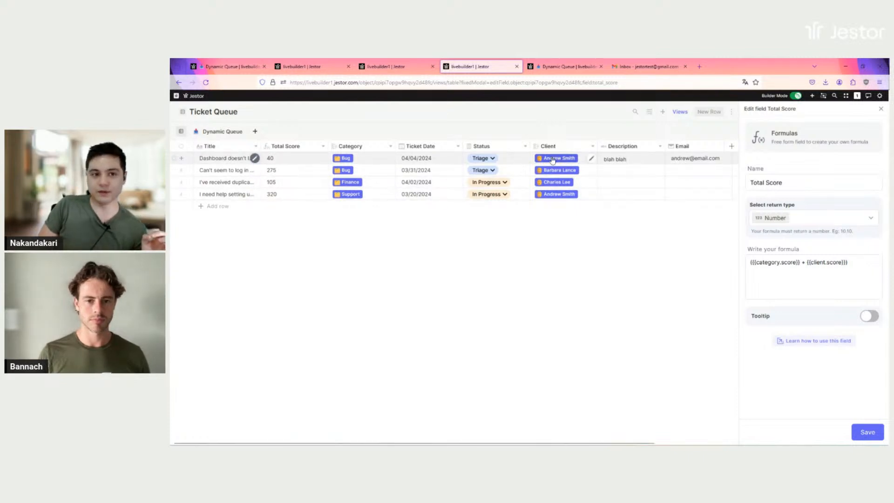
{"action": "left_click", "coordinate": [299, 66]}
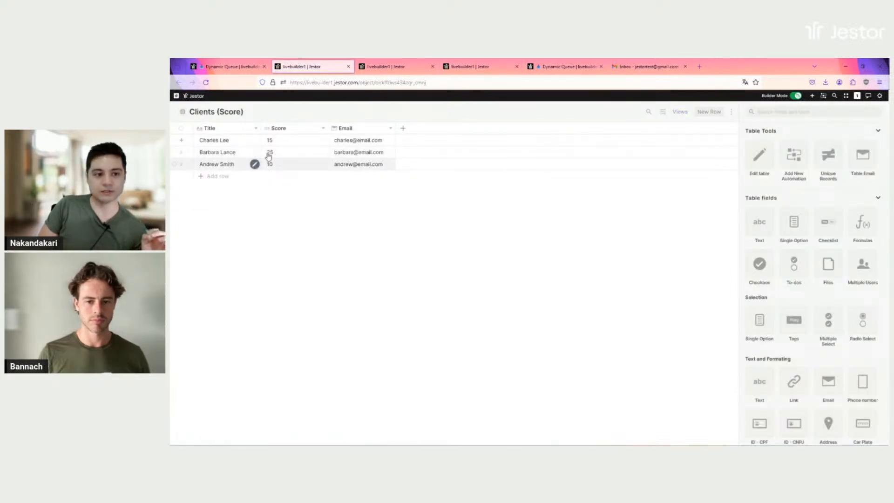
{"action": "left_click", "coordinate": [379, 68]}
{"action": "left_click", "coordinate": [468, 68]}
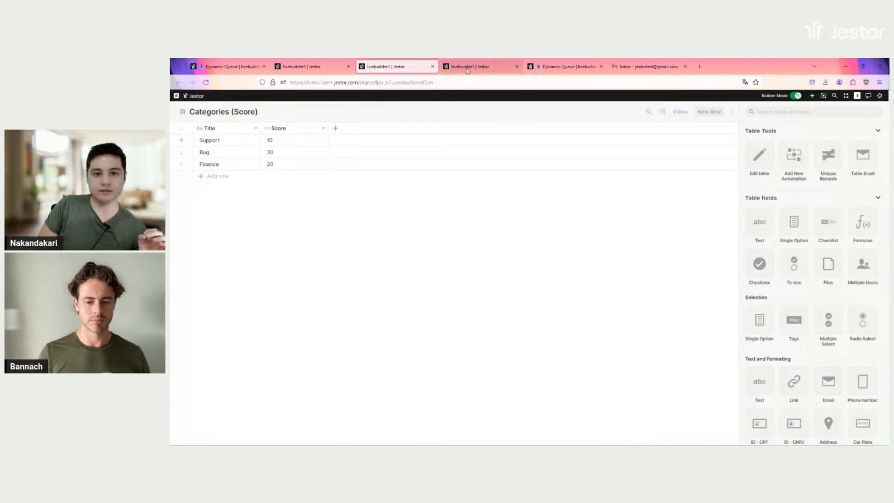
{"action": "left_click", "coordinate": [387, 67]}
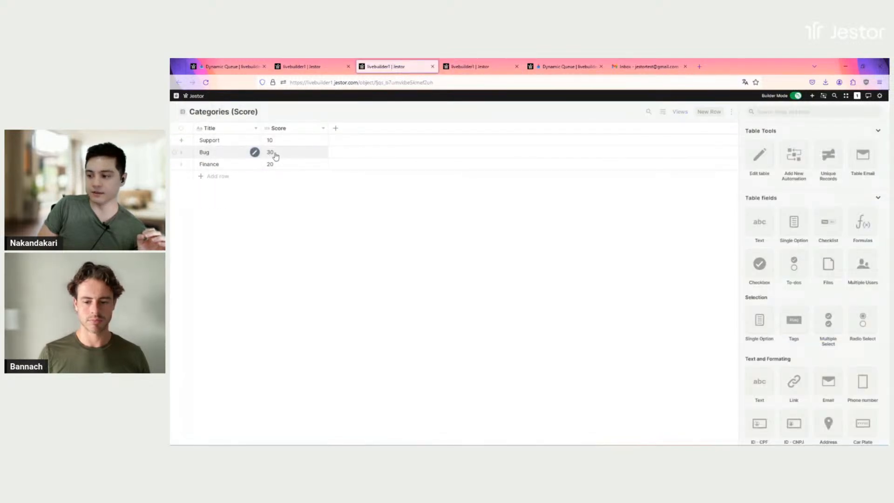
{"action": "left_click", "coordinate": [456, 68]}
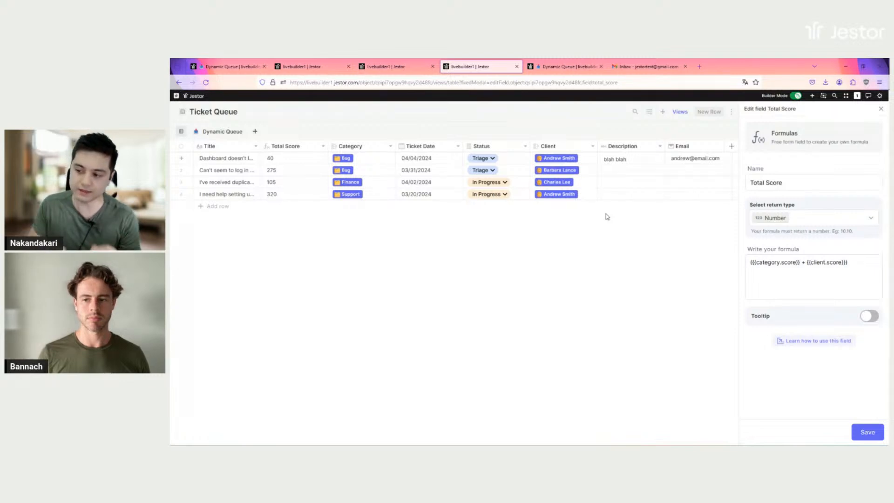
Make the formula ({{category.score}} + {{client.score}}) * (DATEDIFF(NOW(),{{ticket_date}}) + 1)
{"action": "left_click", "coordinate": [820, 289]}
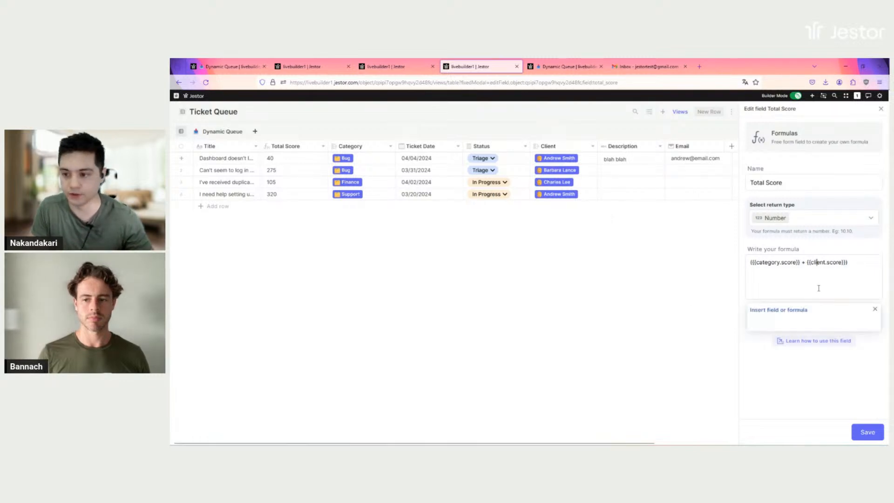
{"action": "key", "text": "ctrl+z"}
{"action": "key", "text": "ctrl+z"}
{"action": "left_click", "coordinate": [853, 279]}
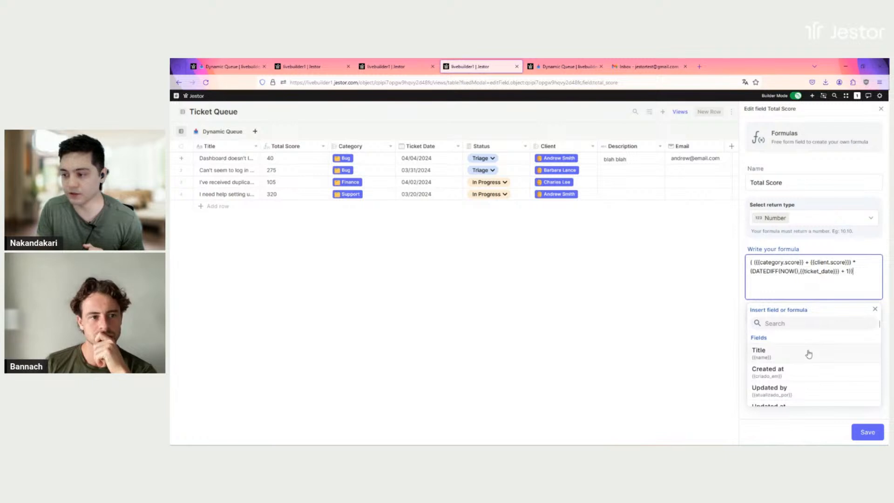
{"action": "scroll", "coordinate": [810, 356], "scroll_direction": "down", "scroll_amount": 6}
{"action": "scroll", "coordinate": [810, 364], "scroll_direction": "down", "scroll_amount": 10}
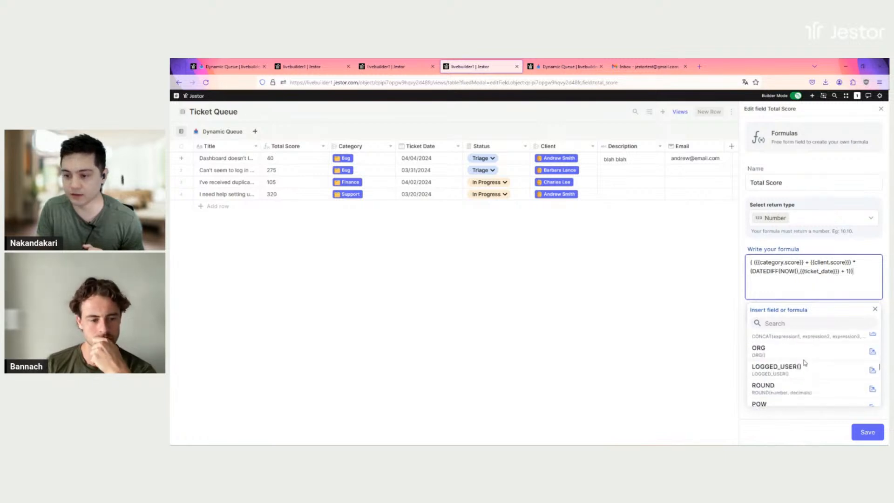
{"action": "scroll", "coordinate": [801, 378], "scroll_direction": "up", "scroll_amount": 10}
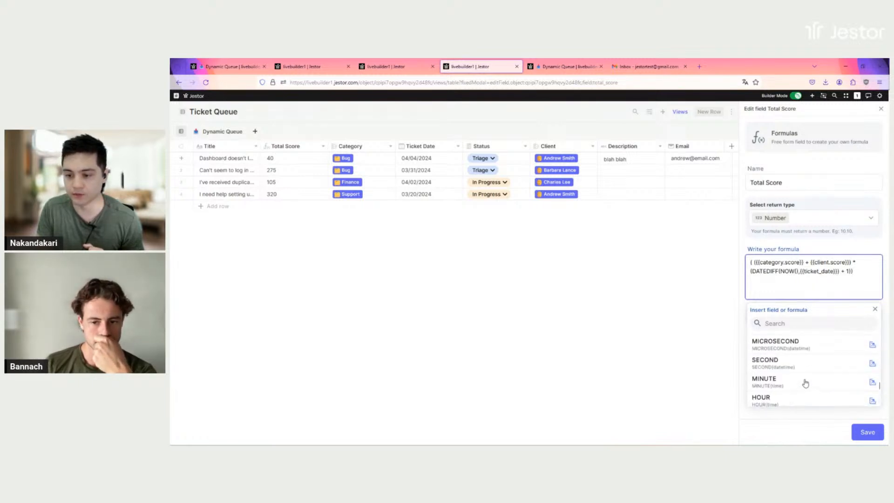
{"action": "scroll", "coordinate": [799, 373], "scroll_direction": "up", "scroll_amount": 3}
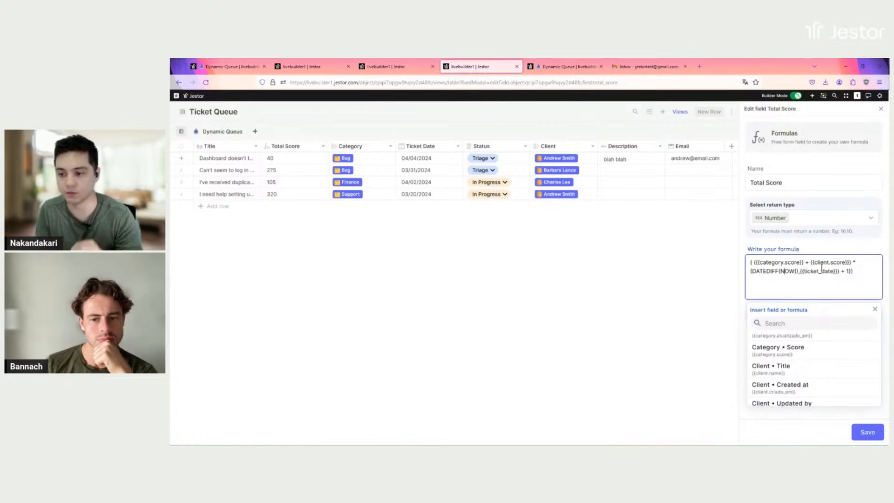
{"action": "left_click", "coordinate": [849, 276]}
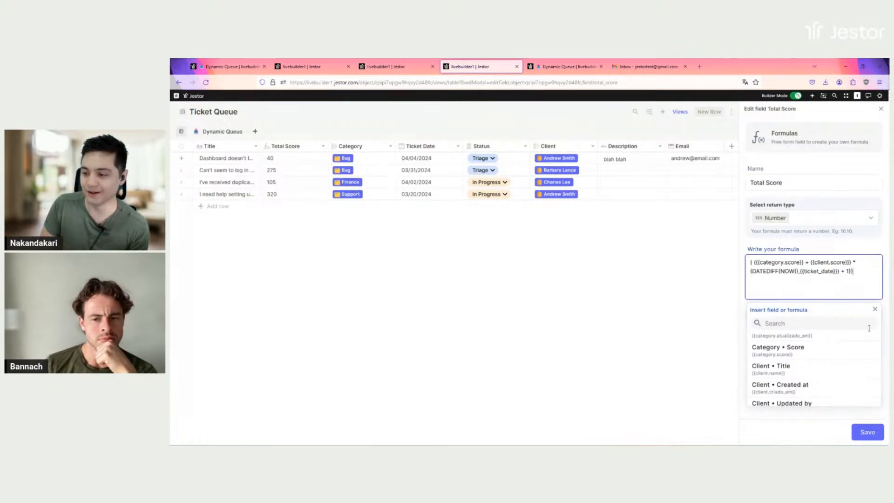
{"action": "left_click", "coordinate": [875, 311]}
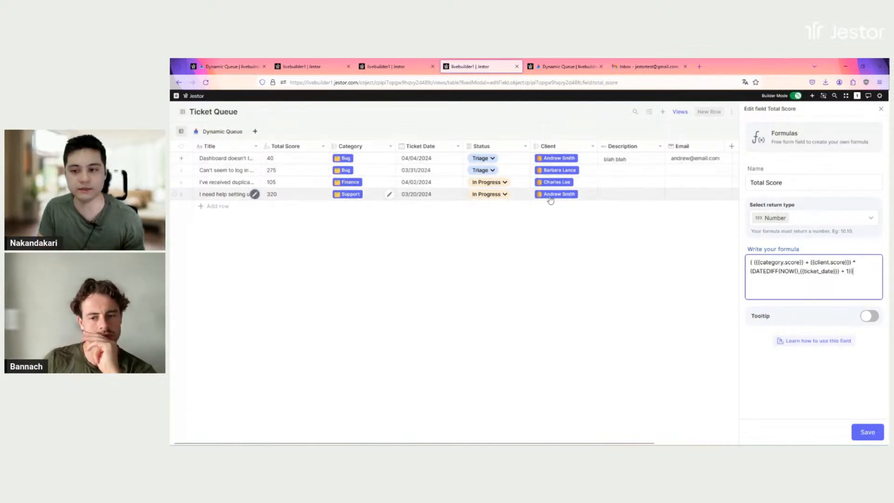
Change the first ticket's Ticket Date to April 3, 2024 (04/03/2024)
{"action": "left_click", "coordinate": [429, 159]}
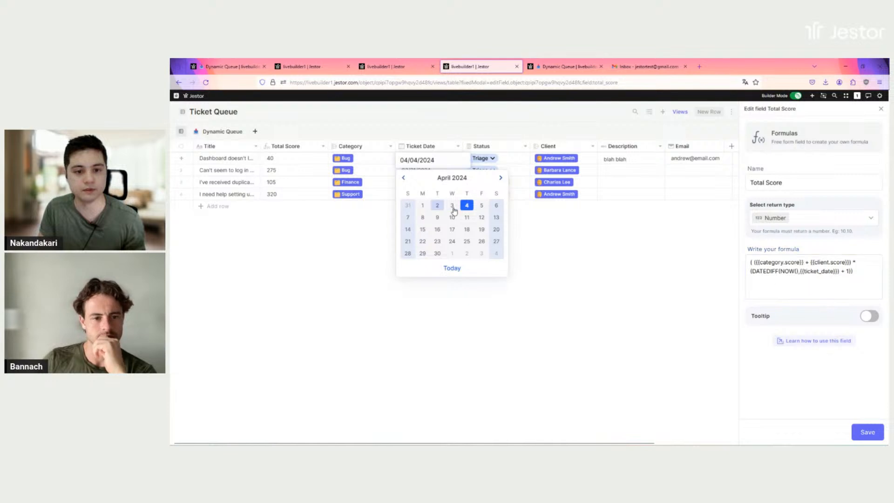
{"action": "left_click", "coordinate": [452, 206]}
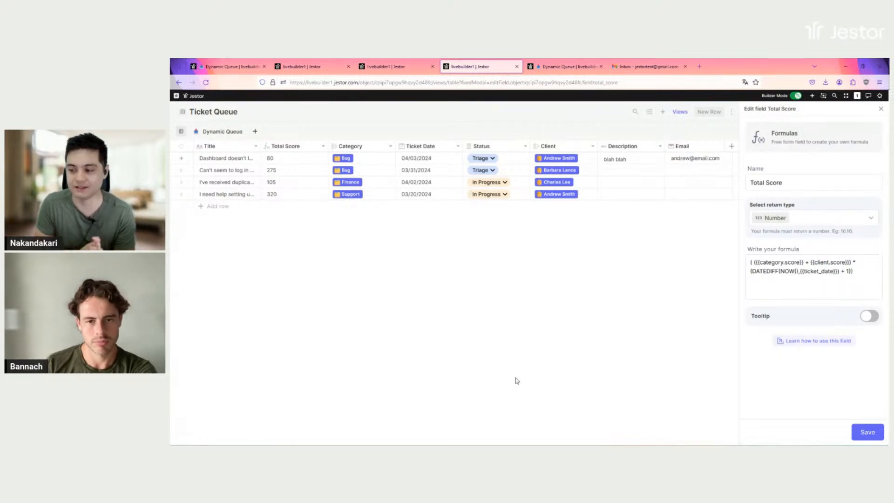
{"action": "left_click", "coordinate": [864, 287]}
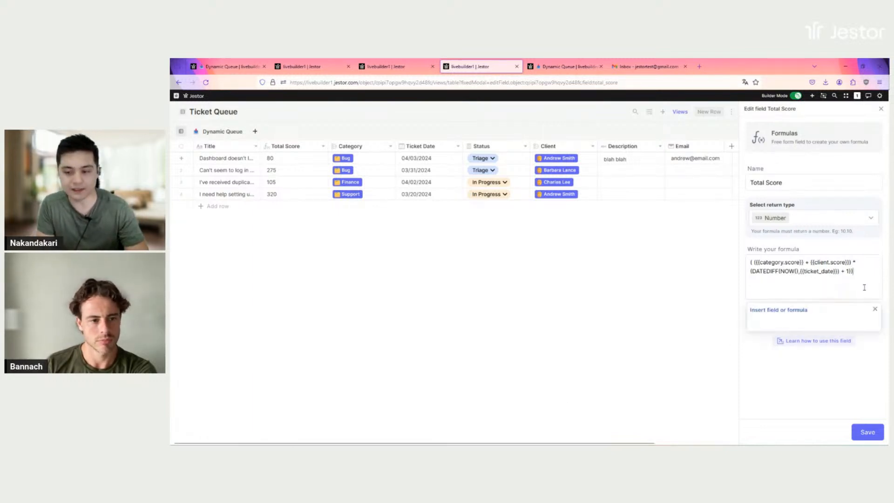
Prefix the formula with IF({{status}}="Done",0,1) * and return to the Dynamic Queue board
{"action": "key", "text": "ctrl+z"}
{"action": "left_click", "coordinate": [860, 278]}
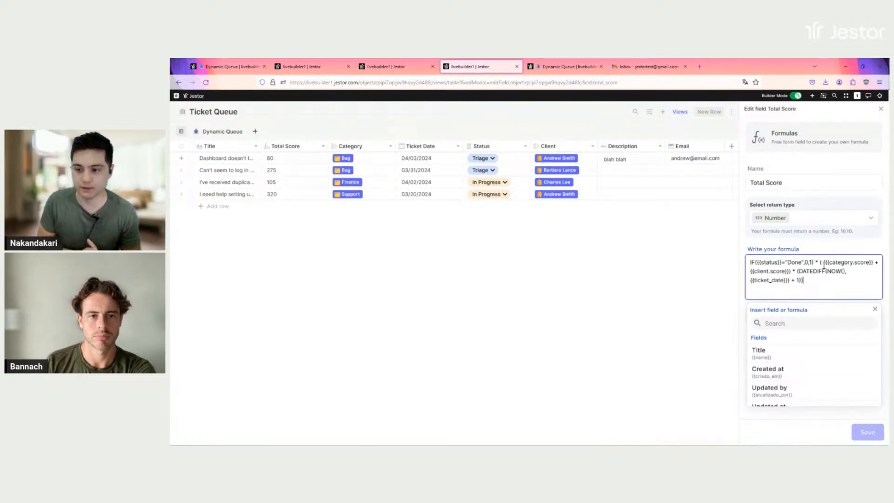
{"action": "left_click", "coordinate": [816, 263]}
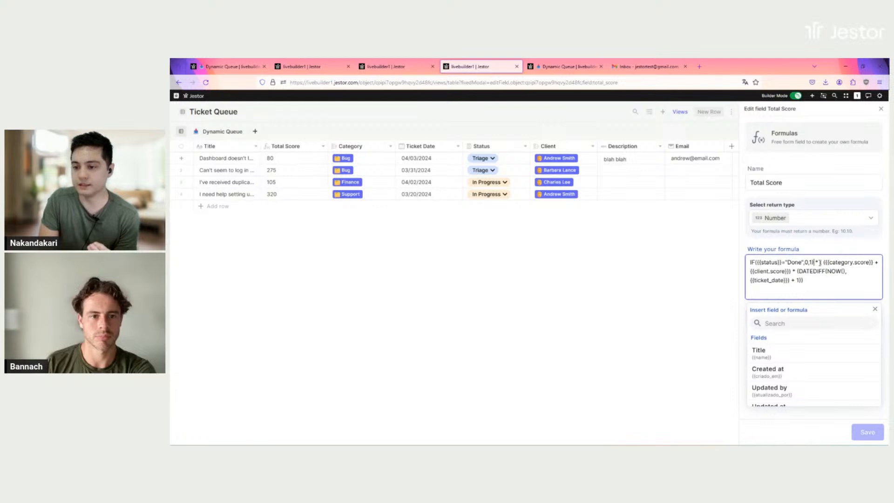
{"action": "left_click", "coordinate": [838, 282], "text": "shift"}
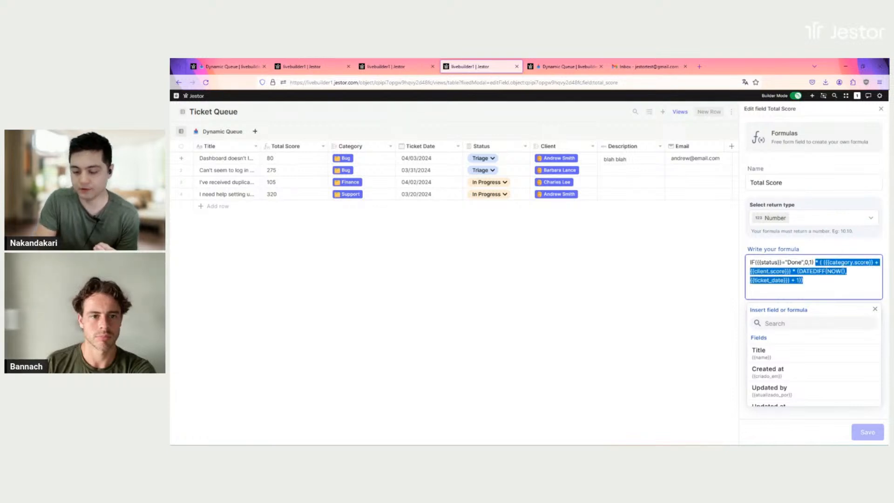
{"action": "key", "text": "BackSpace"}
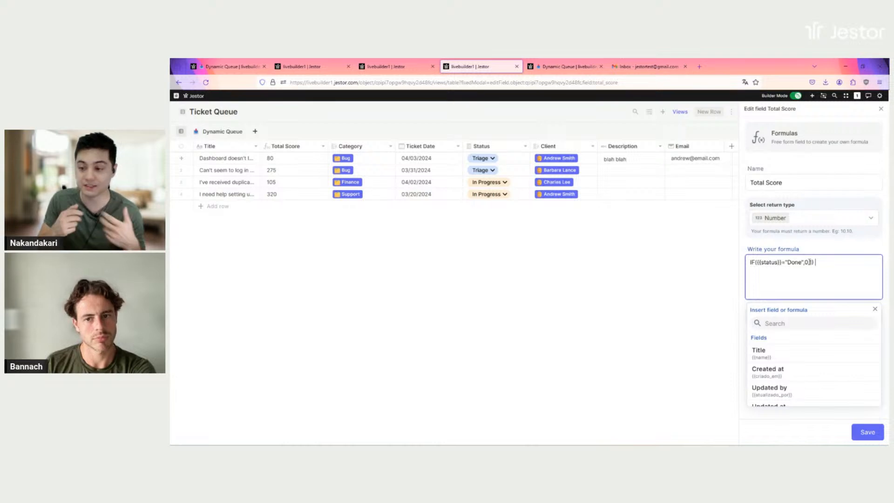
{"action": "type", "text": "* ( ({{category.score}} + {{client.score}}) * (DATEDIFF(NOW(), {{ticket_date}}) + 1))"}
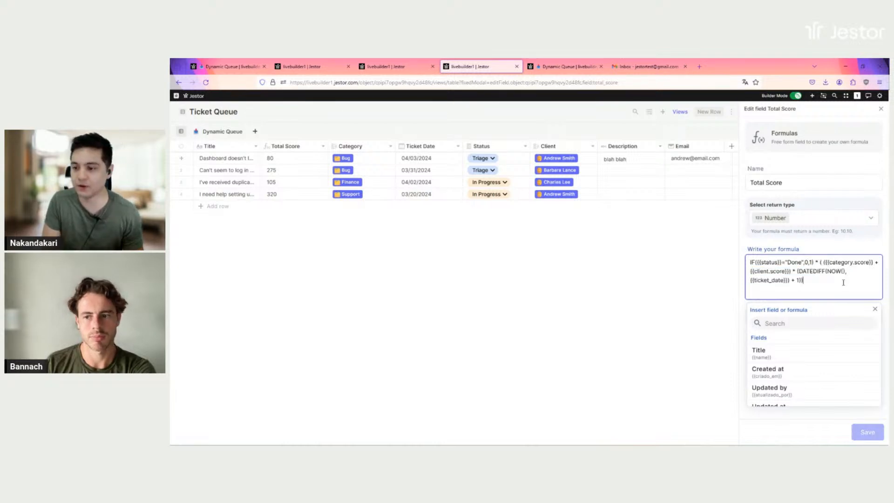
{"action": "left_click", "coordinate": [394, 66]}
{"action": "left_click", "coordinate": [258, 69]}
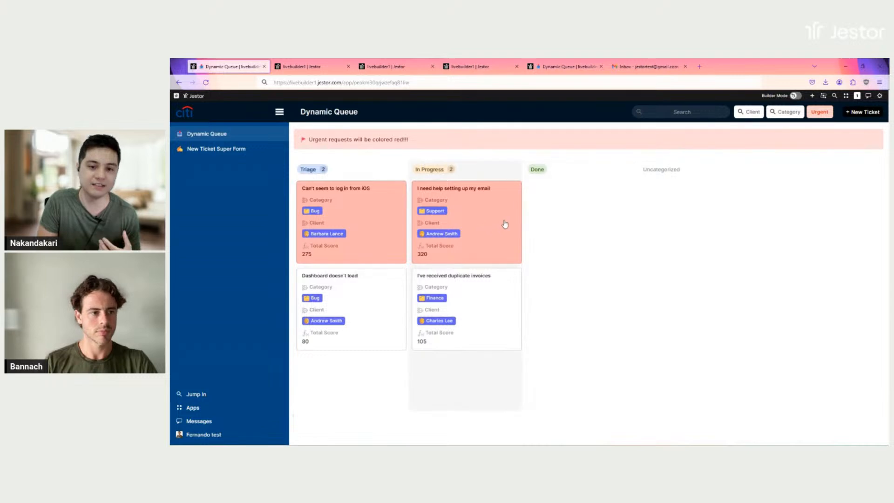
Drag the 'I need help setting up my email' card into the Done column
{"action": "left_click_drag", "start_coordinate": [506, 223], "coordinate": [576, 222]}
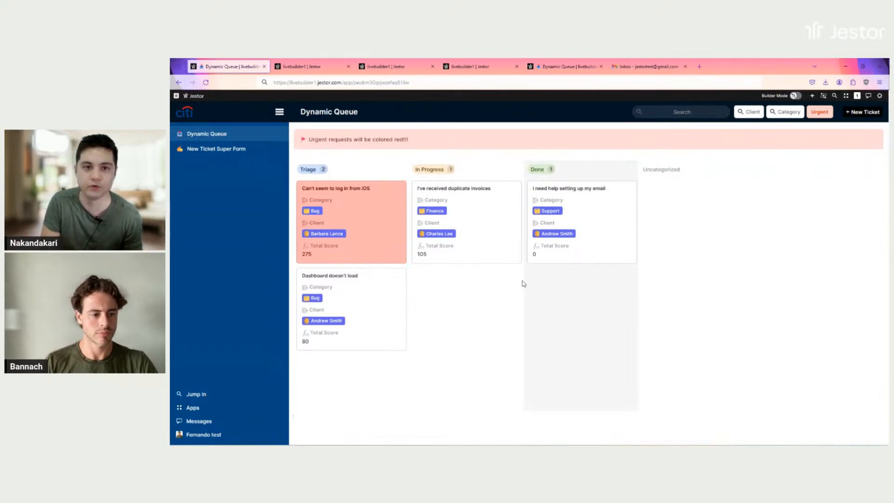
{"action": "left_click", "coordinate": [470, 66]}
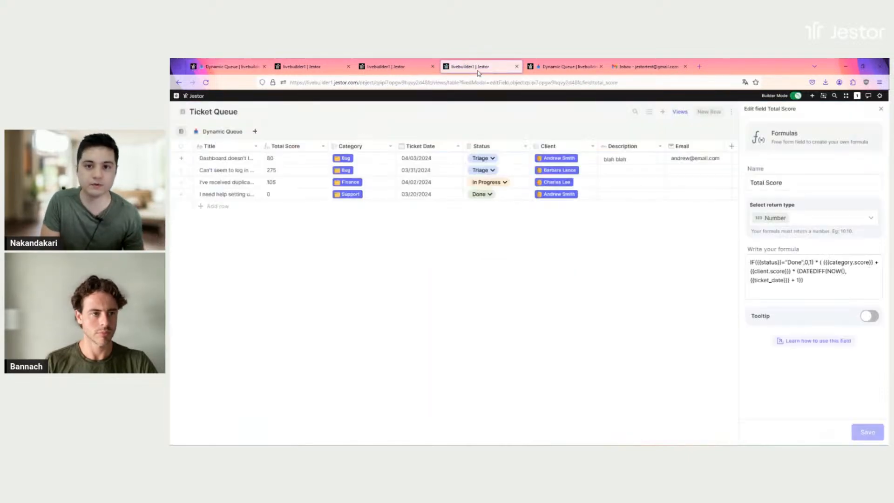
Close the Total Score field editor on Ticket Queue and go back to Dynamic Queue
{"action": "left_click", "coordinate": [849, 286]}
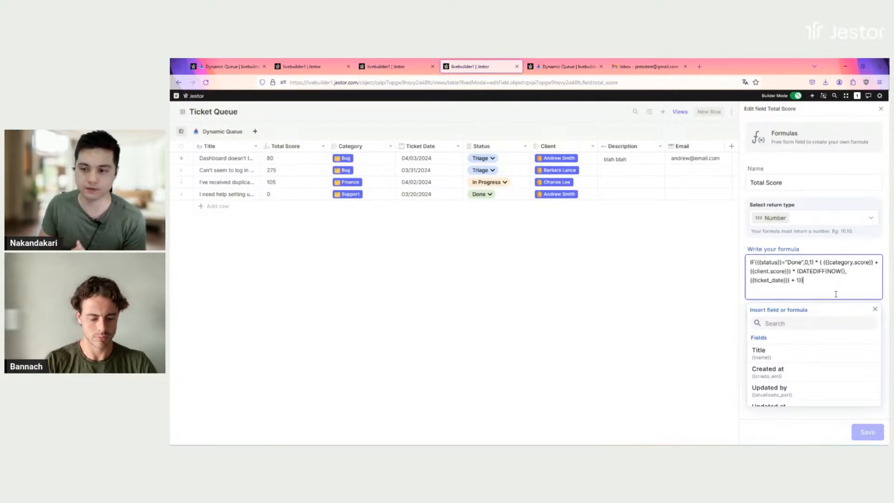
{"action": "left_click", "coordinate": [881, 110]}
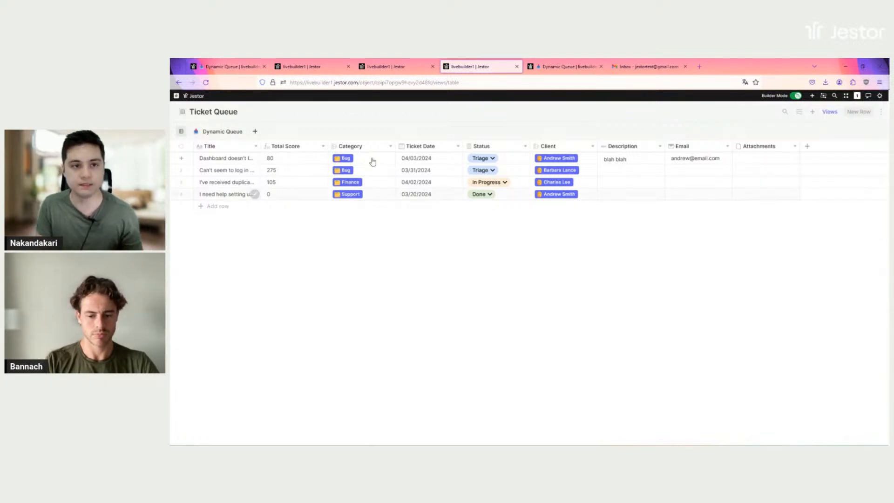
{"action": "left_click", "coordinate": [228, 66]}
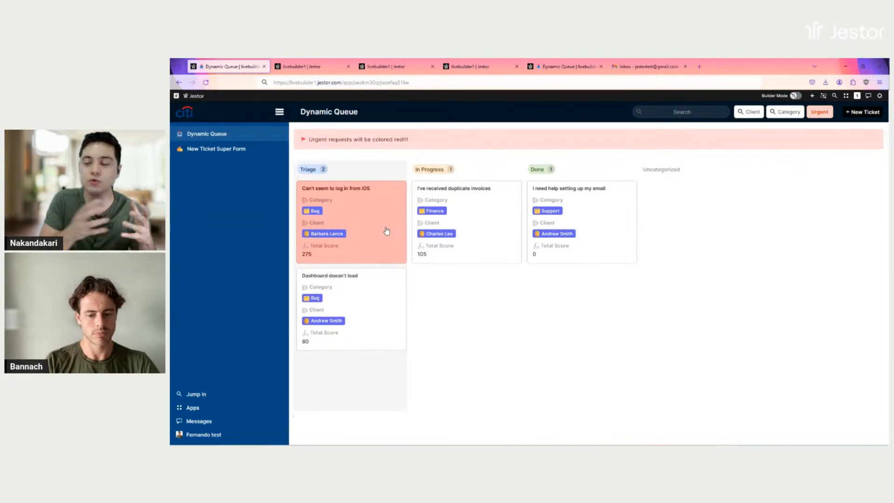
Turn on Builder Mode and open the kanban block's settings
{"action": "left_click", "coordinate": [795, 96]}
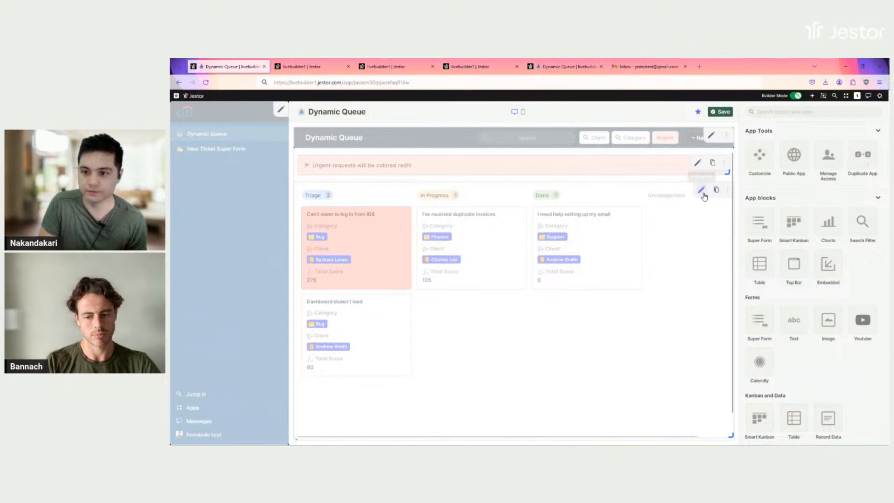
{"action": "left_click", "coordinate": [703, 192]}
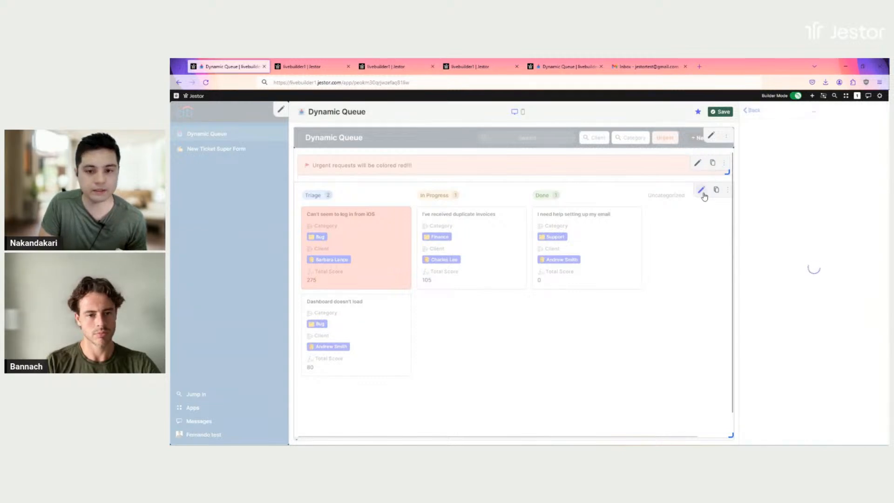
Switch the Total Score sort to Ascending and back to Descending, then scroll to Conditional Cards Color
{"action": "scroll", "coordinate": [818, 185], "scroll_direction": "down", "scroll_amount": 2}
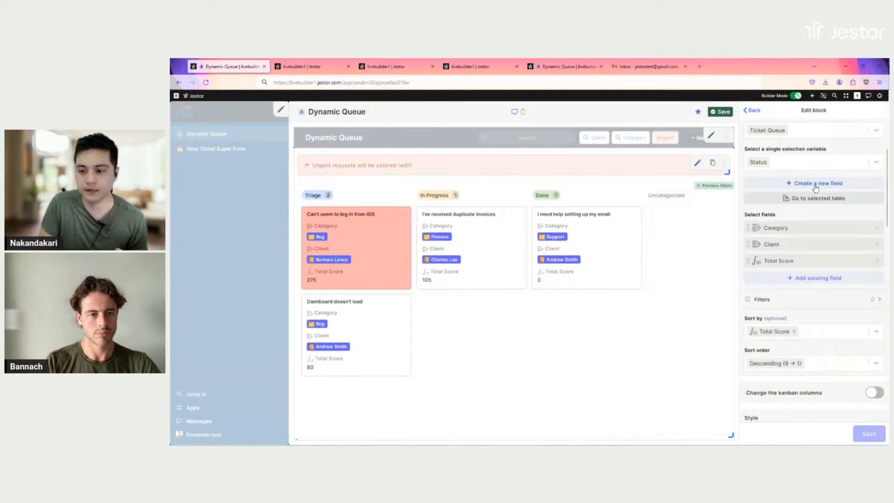
{"action": "scroll", "coordinate": [818, 185], "scroll_direction": "down", "scroll_amount": 2}
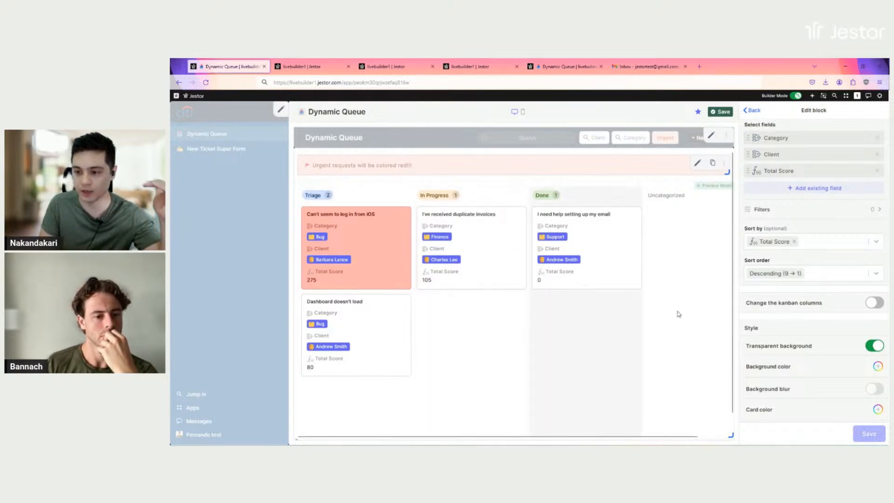
{"action": "left_click", "coordinate": [876, 274]}
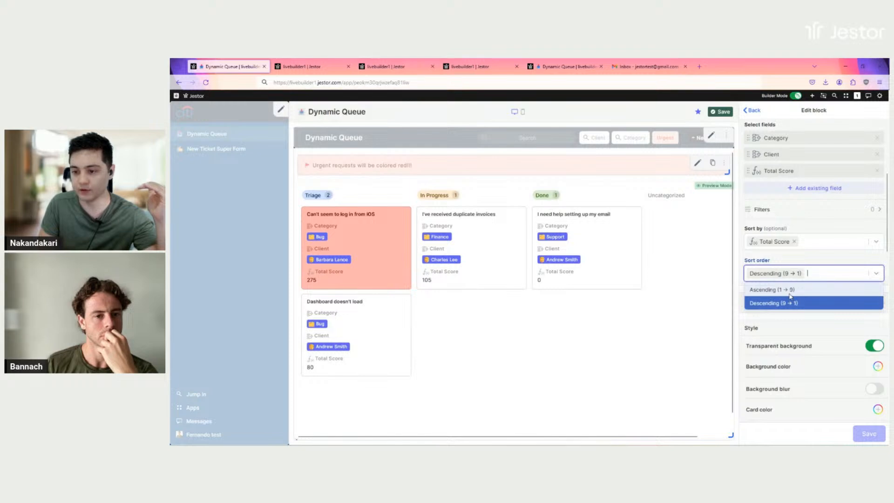
{"action": "left_click", "coordinate": [790, 290]}
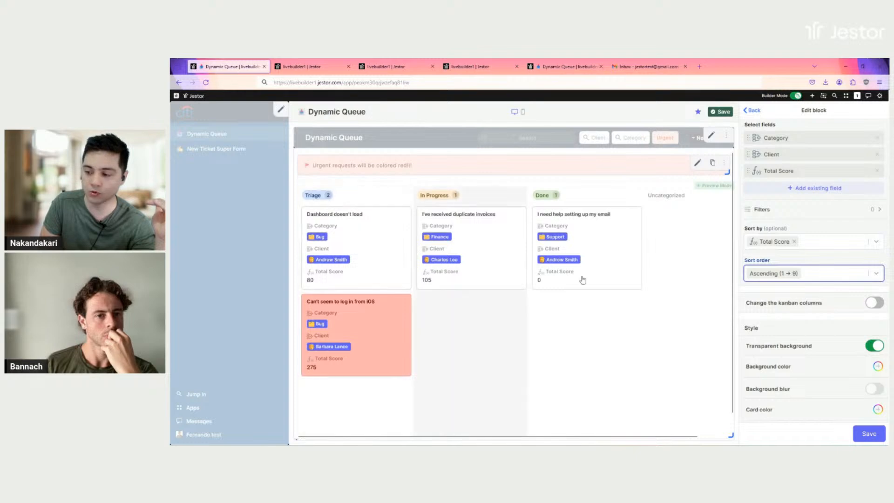
{"action": "left_click", "coordinate": [827, 273]}
{"action": "left_click", "coordinate": [801, 303]}
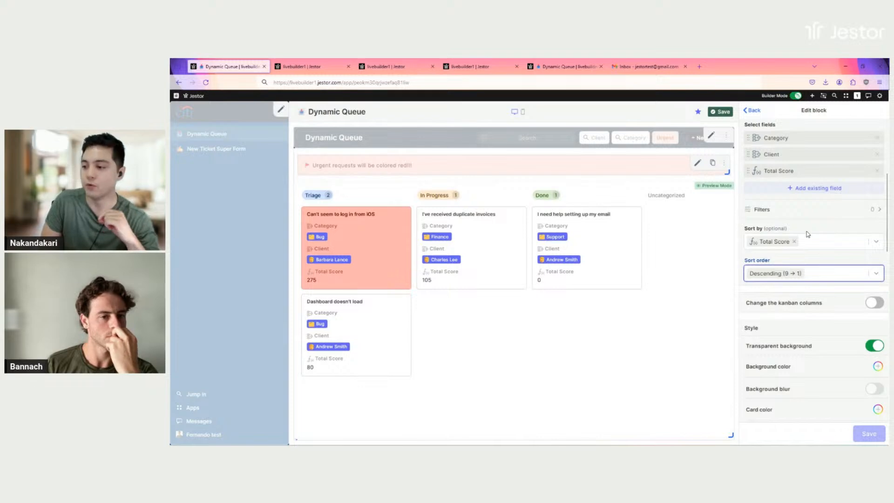
{"action": "scroll", "coordinate": [808, 234], "scroll_direction": "down", "scroll_amount": 4}
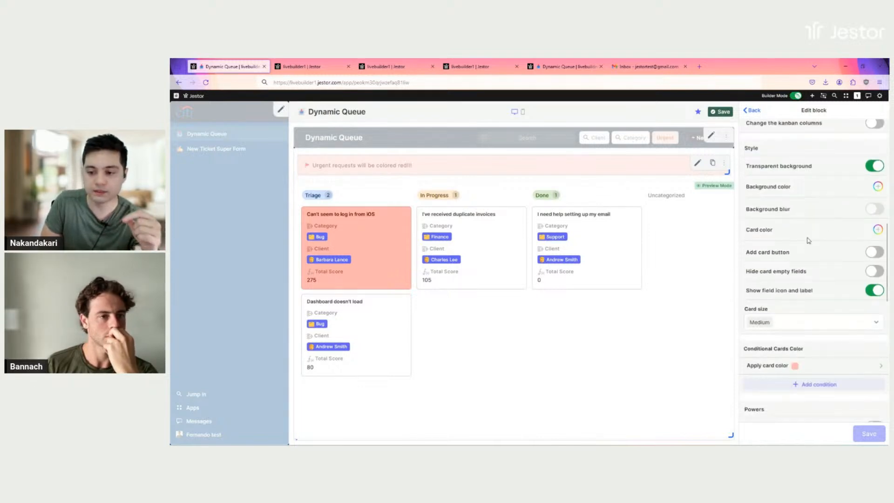
{"action": "scroll", "coordinate": [809, 242], "scroll_direction": "down", "scroll_amount": 1}
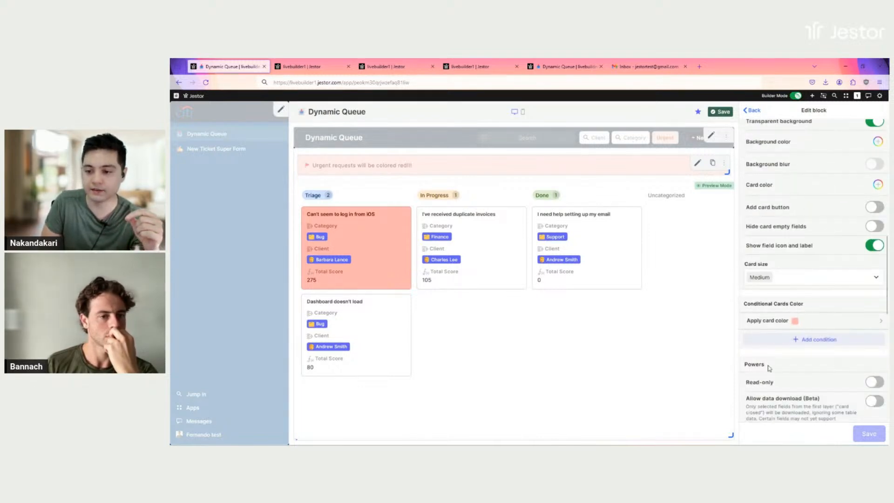
Try colours for the Total Score ≥ 200 card rule, keep light salmon, and exit settings
{"action": "left_click", "coordinate": [774, 322]}
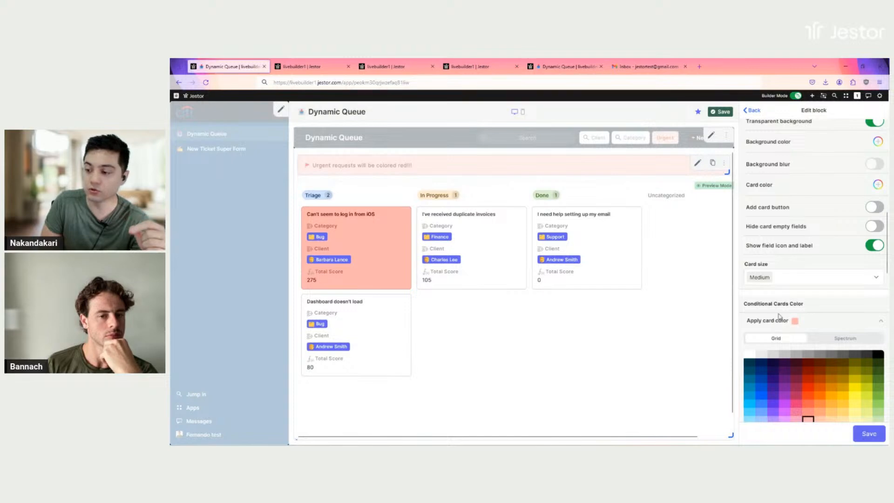
{"action": "scroll", "coordinate": [811, 283], "scroll_direction": "down", "scroll_amount": 4}
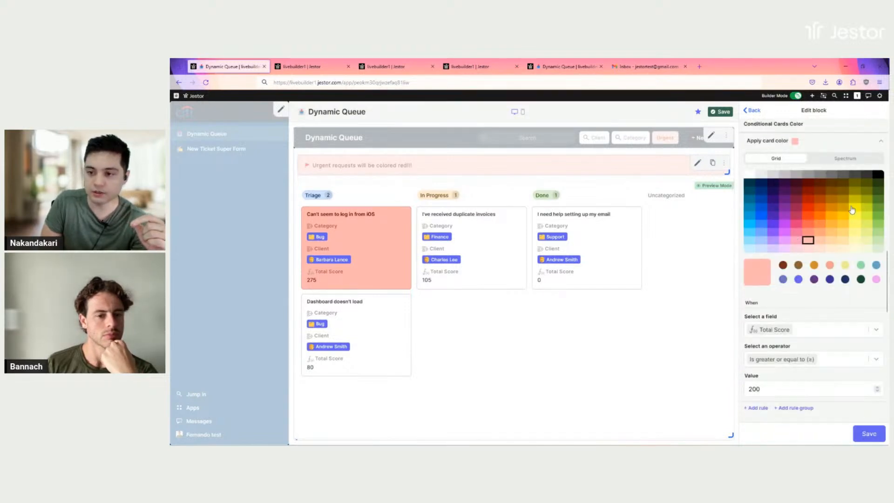
{"action": "left_click", "coordinate": [808, 215]}
{"action": "left_click", "coordinate": [777, 206]}
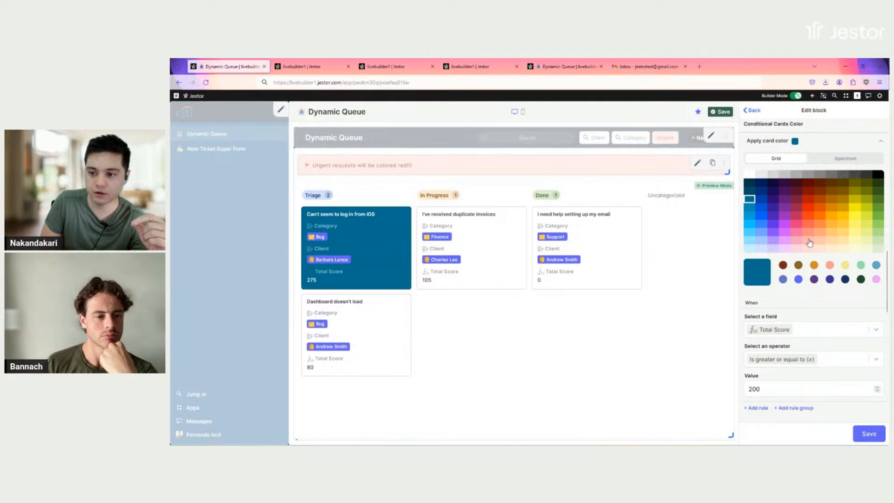
{"action": "left_click", "coordinate": [809, 241]}
{"action": "left_click", "coordinate": [850, 162]}
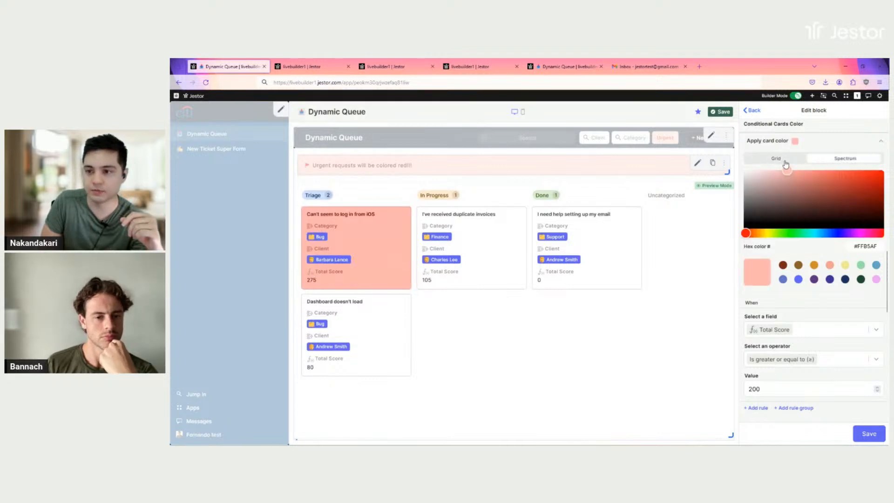
{"action": "left_click", "coordinate": [777, 160]}
{"action": "scroll", "coordinate": [811, 219], "scroll_direction": "down", "scroll_amount": 1}
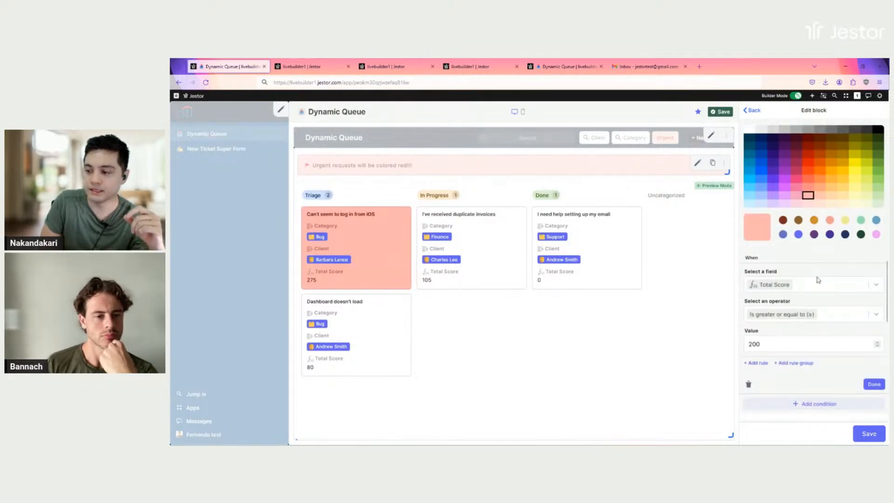
{"action": "scroll", "coordinate": [820, 291], "scroll_direction": "up", "scroll_amount": 1}
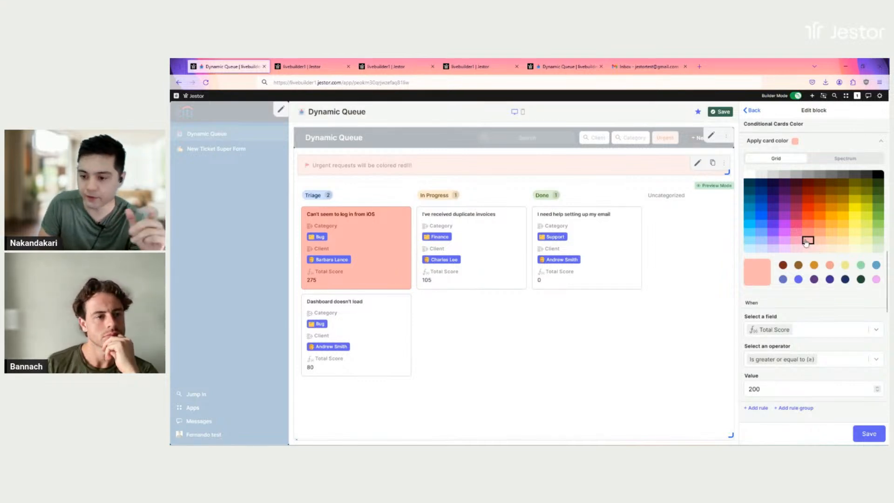
{"action": "scroll", "coordinate": [815, 244], "scroll_direction": "down", "scroll_amount": 2}
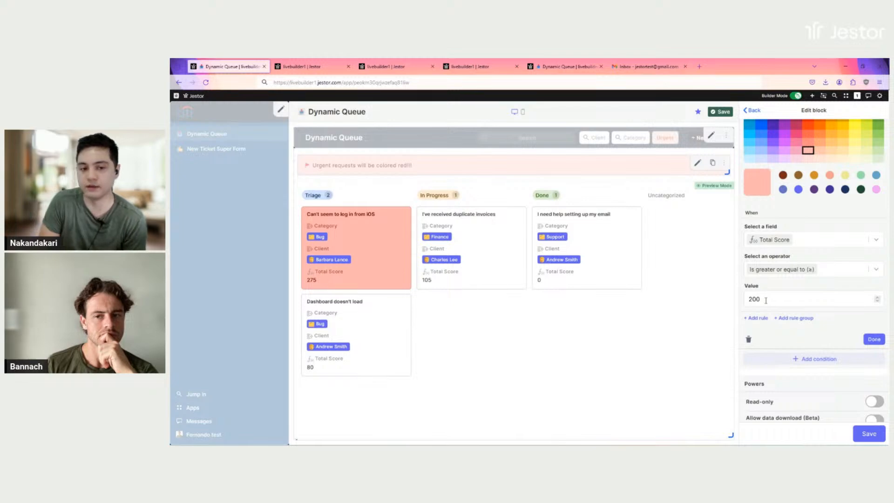
{"action": "left_click", "coordinate": [761, 112]}
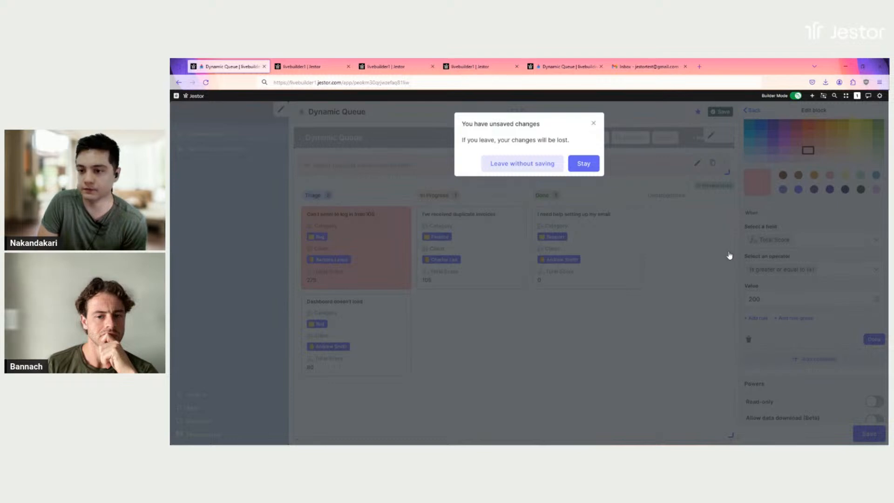
Leave without saving and open the title bar block's settings
{"action": "left_click", "coordinate": [553, 164]}
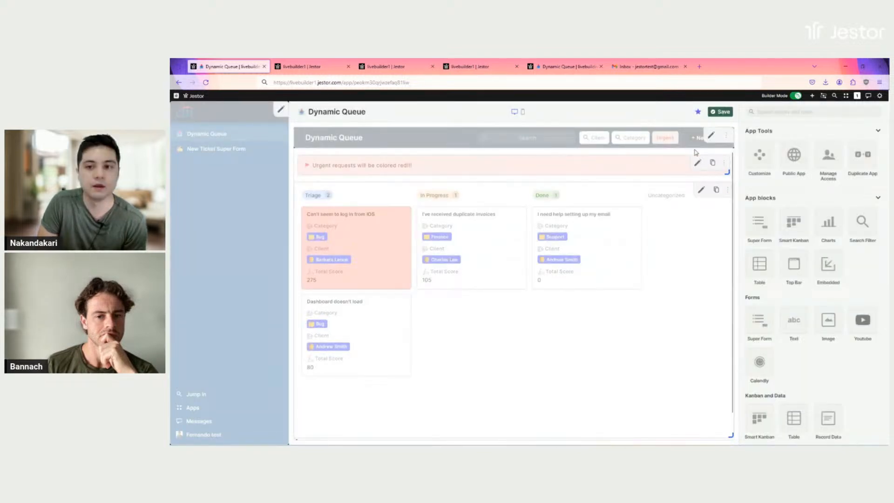
{"action": "left_click", "coordinate": [710, 138]}
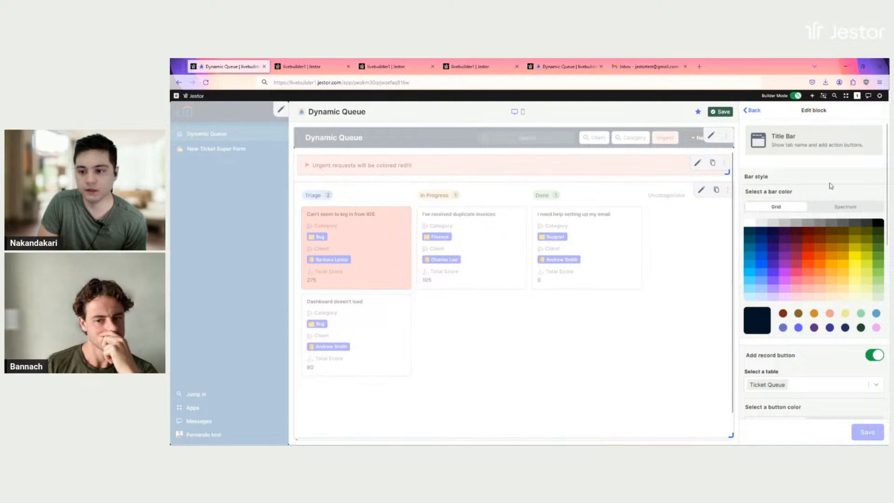
{"action": "scroll", "coordinate": [838, 196], "scroll_direction": "down", "scroll_amount": 3}
{"action": "scroll", "coordinate": [842, 195], "scroll_direction": "down", "scroll_amount": 7}
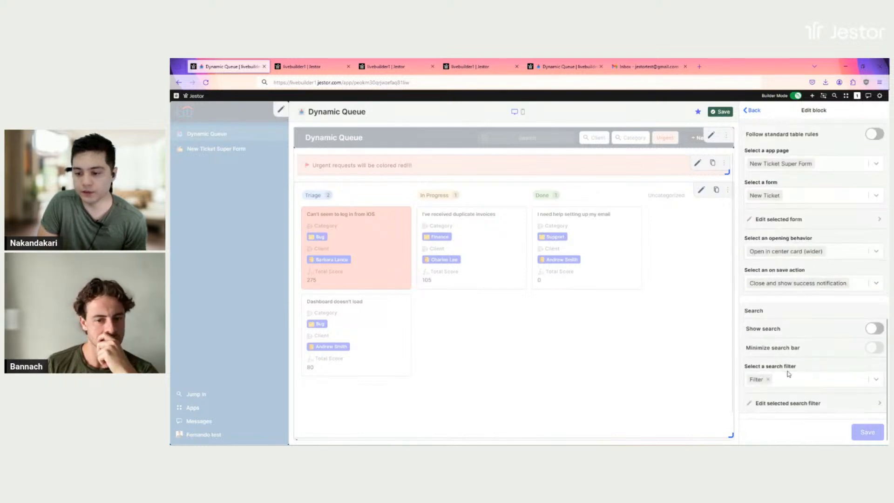
Review the Urgent quick filter (Total Score ≥ 200) and back out of the block settings
{"action": "left_click", "coordinate": [811, 406]}
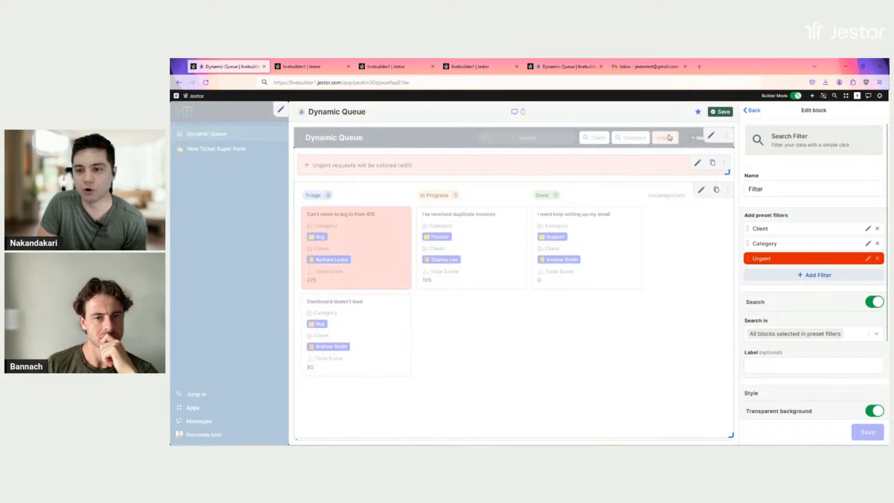
{"action": "left_click", "coordinate": [868, 259]}
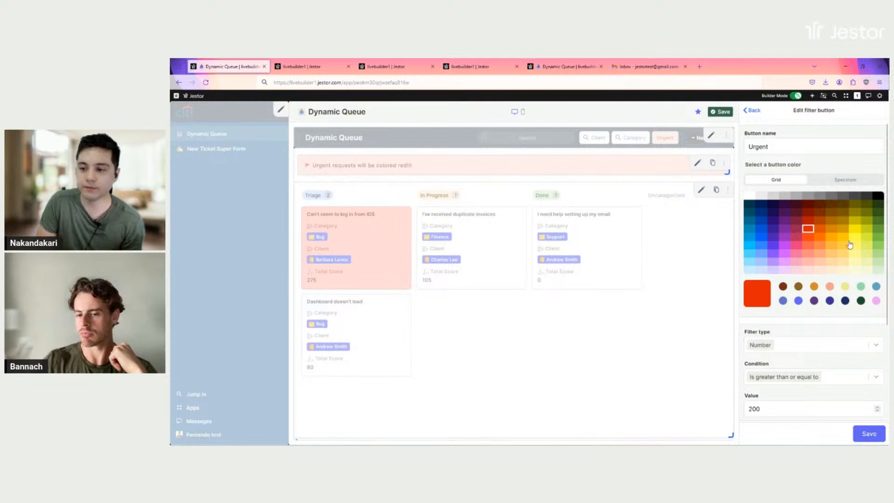
{"action": "scroll", "coordinate": [823, 235], "scroll_direction": "down", "scroll_amount": 1}
{"action": "scroll", "coordinate": [823, 236], "scroll_direction": "down", "scroll_amount": 2}
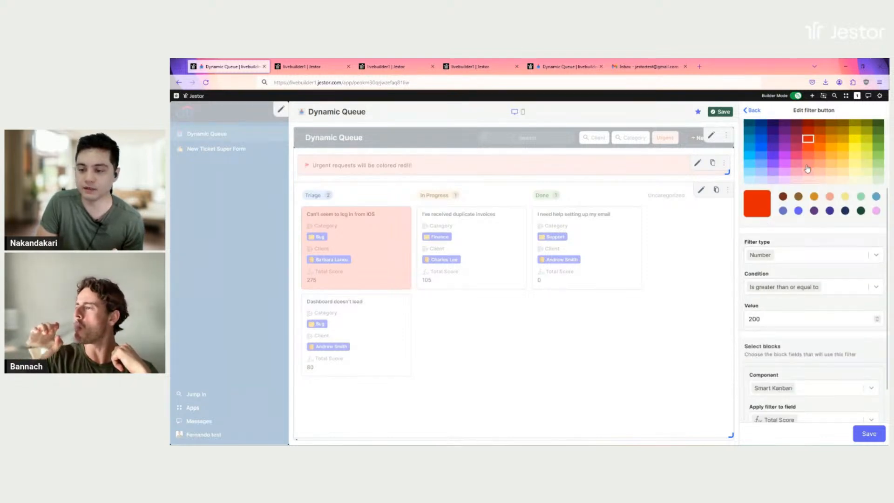
{"action": "scroll", "coordinate": [820, 219], "scroll_direction": "down", "scroll_amount": 1}
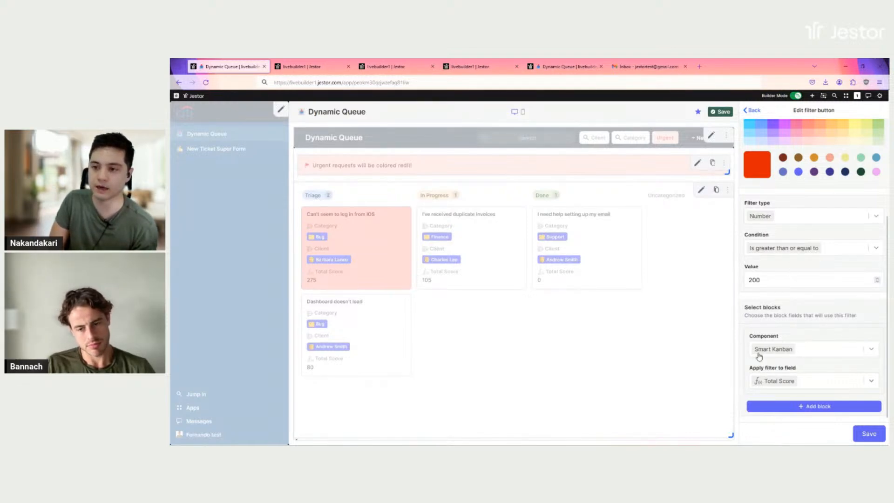
{"action": "left_click", "coordinate": [754, 110]}
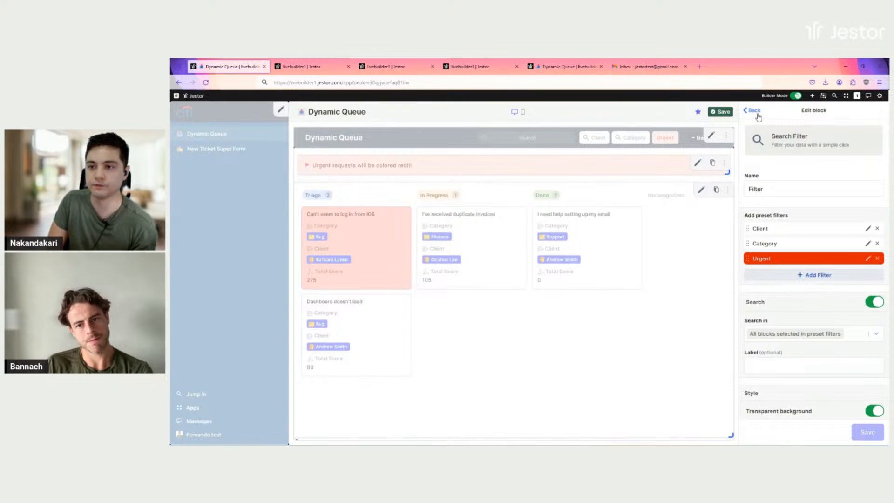
{"action": "left_click", "coordinate": [754, 111]}
{"action": "left_click", "coordinate": [755, 111]}
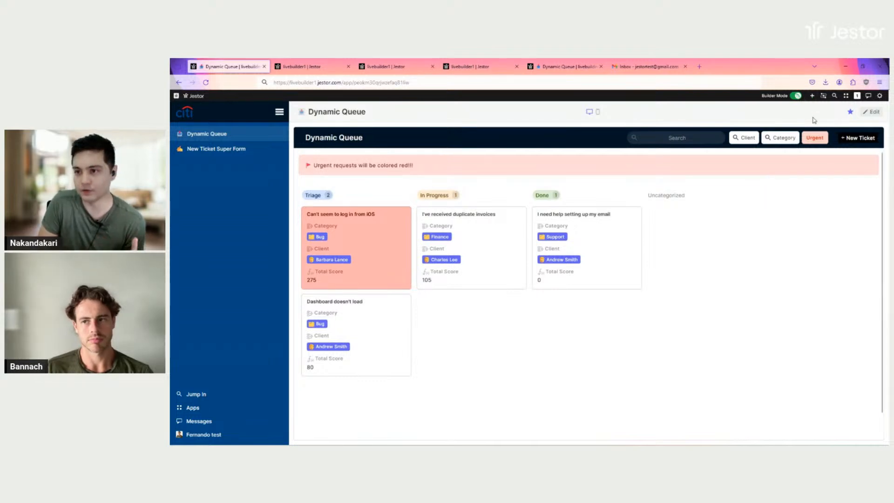
Put the Dynamic Queue page back into edit mode
{"action": "left_click", "coordinate": [872, 112]}
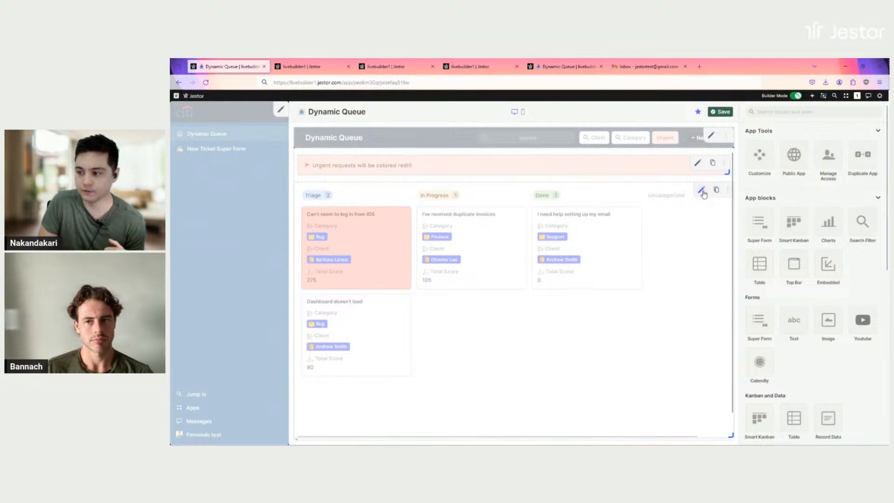
Add a second card colour rule to the Smart Kanban, coloured light yellow
{"action": "left_click", "coordinate": [702, 190]}
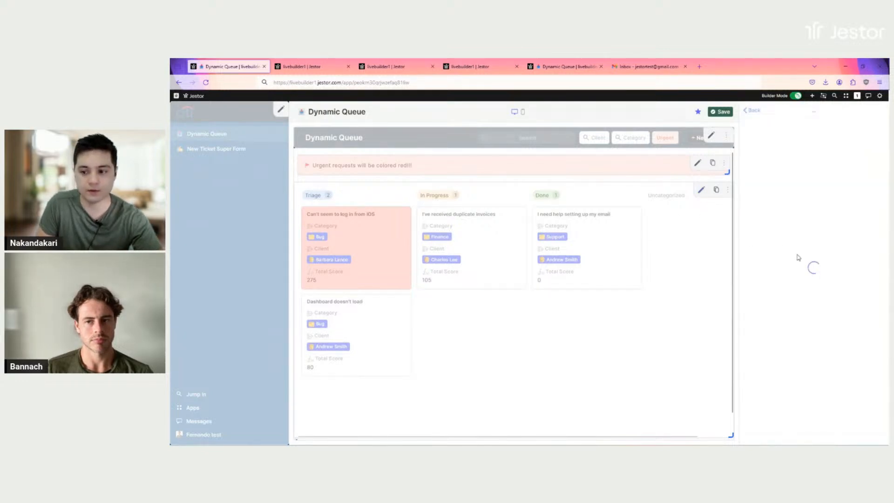
{"action": "scroll", "coordinate": [819, 240], "scroll_direction": "down", "scroll_amount": 5}
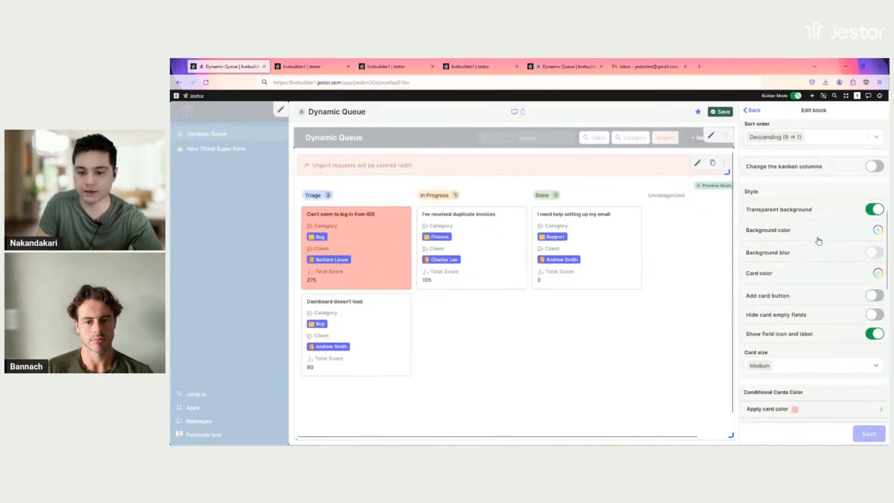
{"action": "scroll", "coordinate": [818, 240], "scroll_direction": "down", "scroll_amount": 2}
{"action": "left_click", "coordinate": [799, 340]}
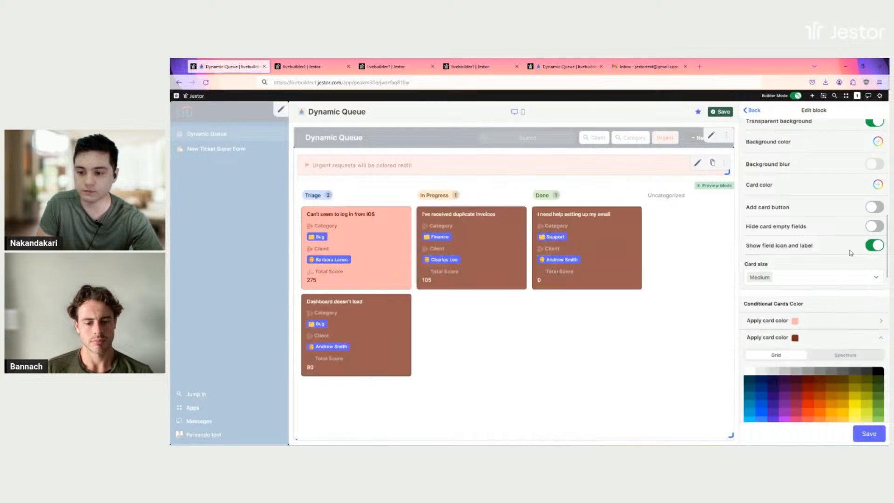
{"action": "scroll", "coordinate": [850, 253], "scroll_direction": "down", "scroll_amount": 3}
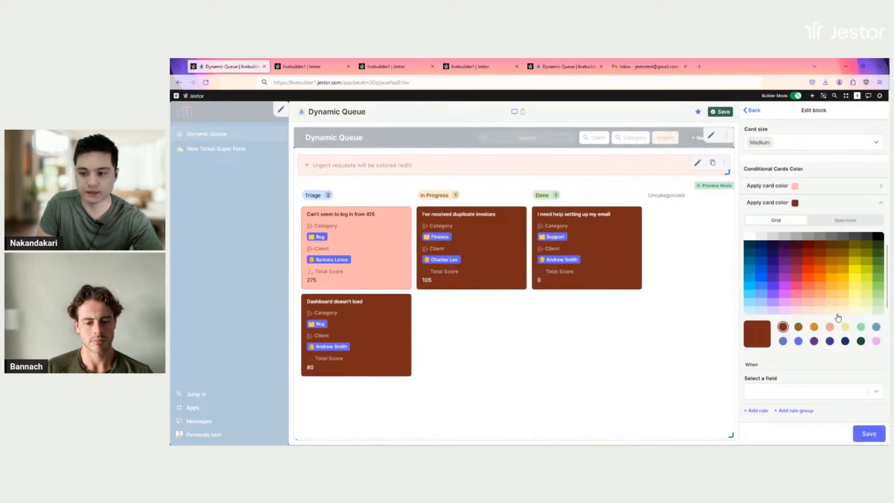
{"action": "left_click", "coordinate": [855, 311]}
Base the yellow rule on Total Score using the Is in range operator
{"action": "scroll", "coordinate": [810, 306], "scroll_direction": "down", "scroll_amount": 2}
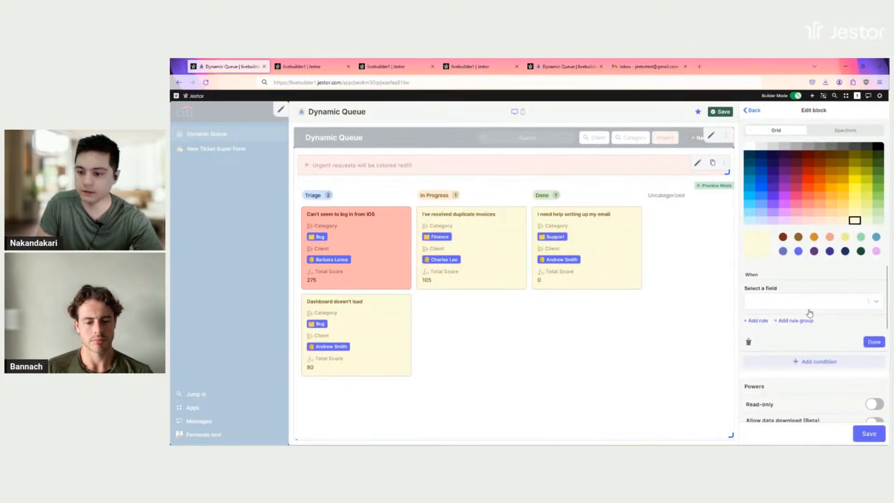
{"action": "left_click", "coordinate": [805, 301]}
{"action": "scroll", "coordinate": [798, 350], "scroll_direction": "down", "scroll_amount": 3}
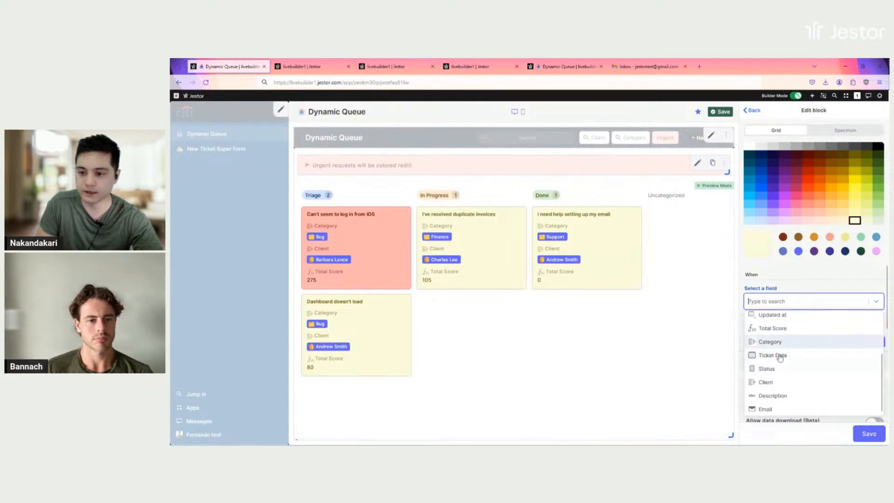
{"action": "left_click", "coordinate": [785, 330]}
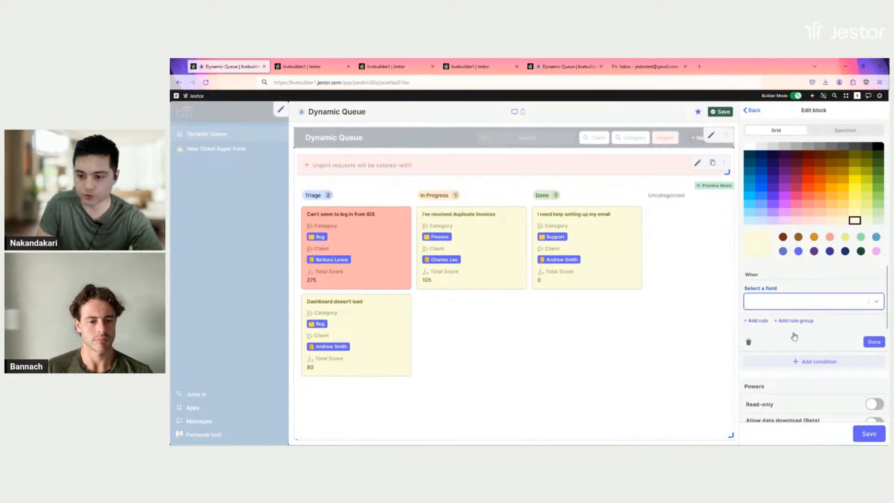
{"action": "left_click", "coordinate": [794, 332]}
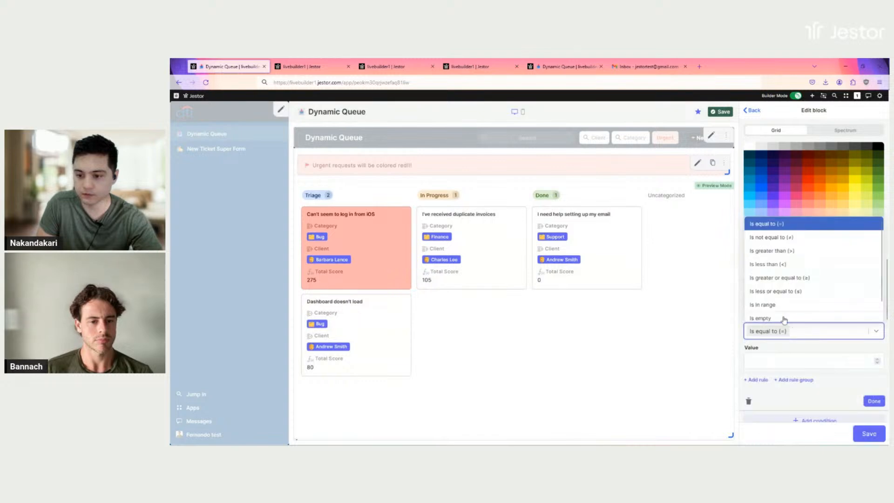
{"action": "left_click", "coordinate": [780, 306]}
Set the score range from 100 to 200 and save the page
{"action": "scroll", "coordinate": [820, 322], "scroll_direction": "down", "scroll_amount": 1}
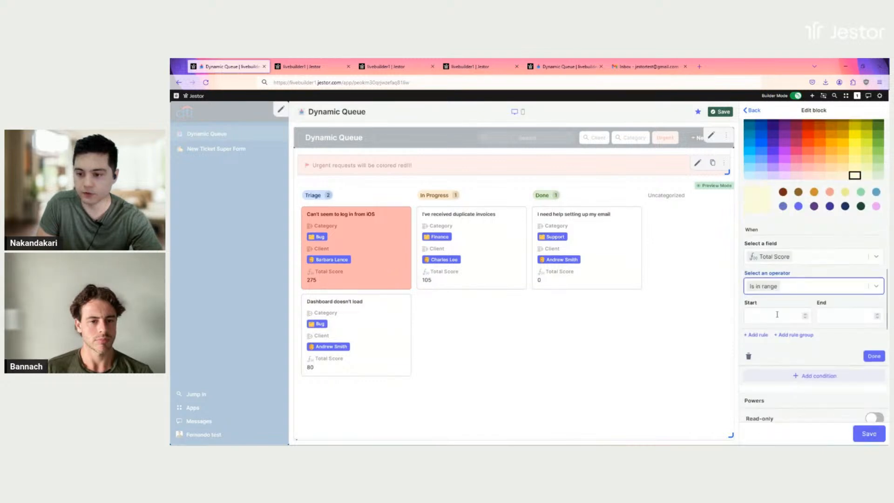
{"action": "left_click", "coordinate": [777, 314]}
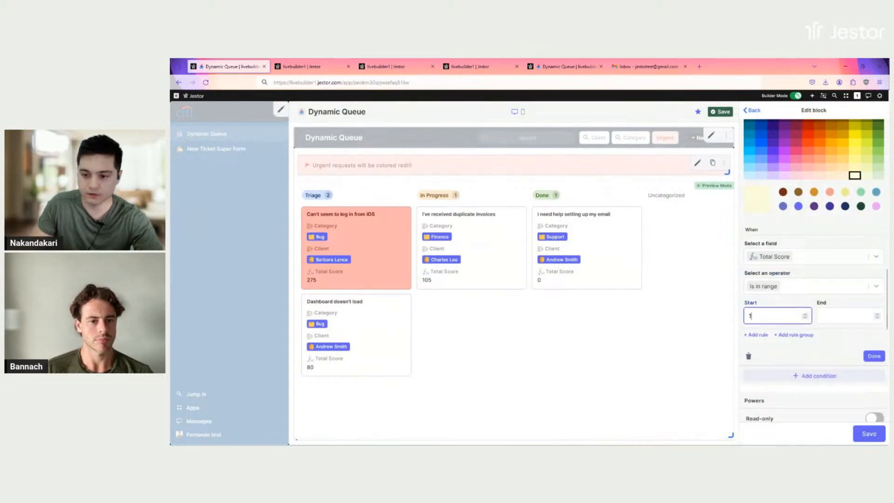
{"action": "left_click", "coordinate": [850, 314]}
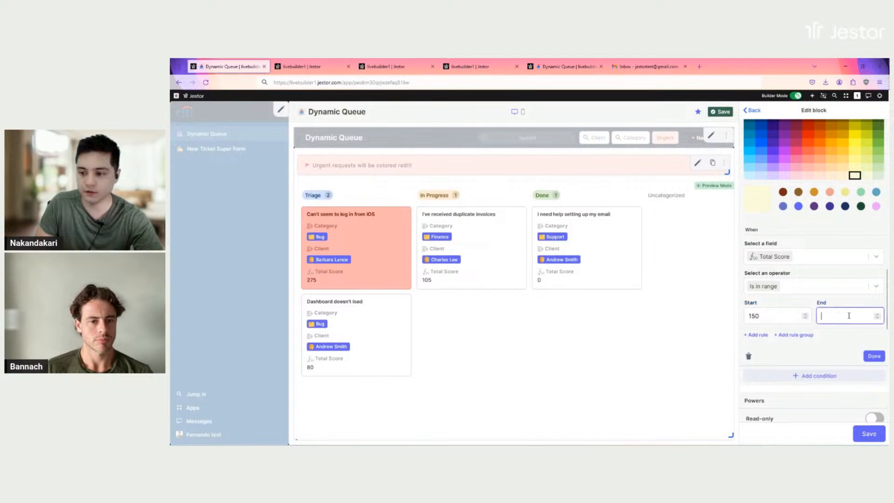
{"action": "double_click", "coordinate": [758, 319]}
{"action": "type", "text": "100"}
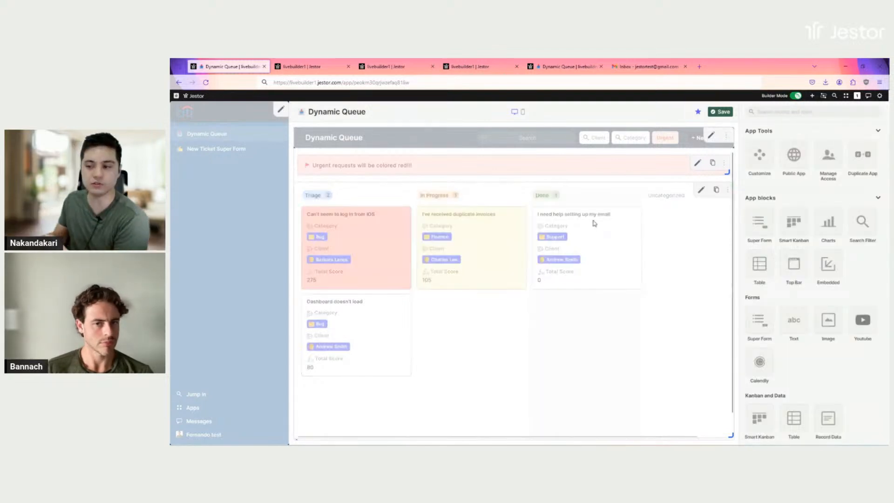
{"action": "left_click", "coordinate": [721, 112]}
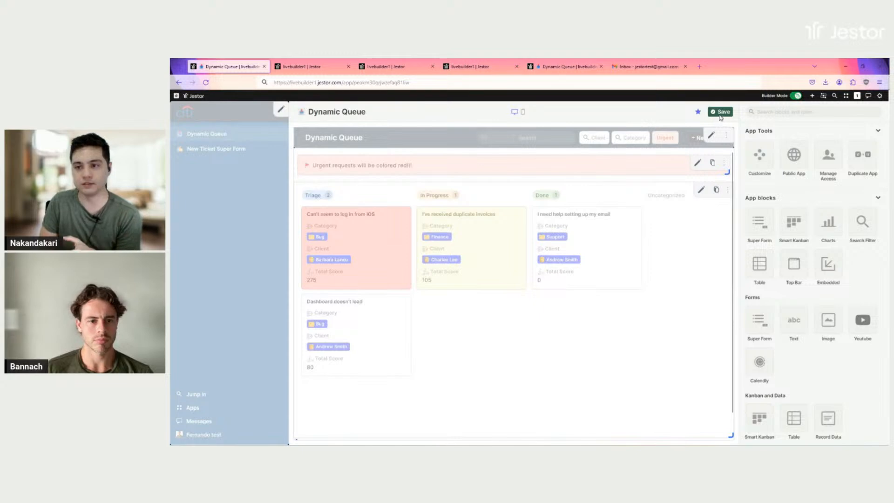
Switch Builder Mode off
{"action": "left_click", "coordinate": [797, 96]}
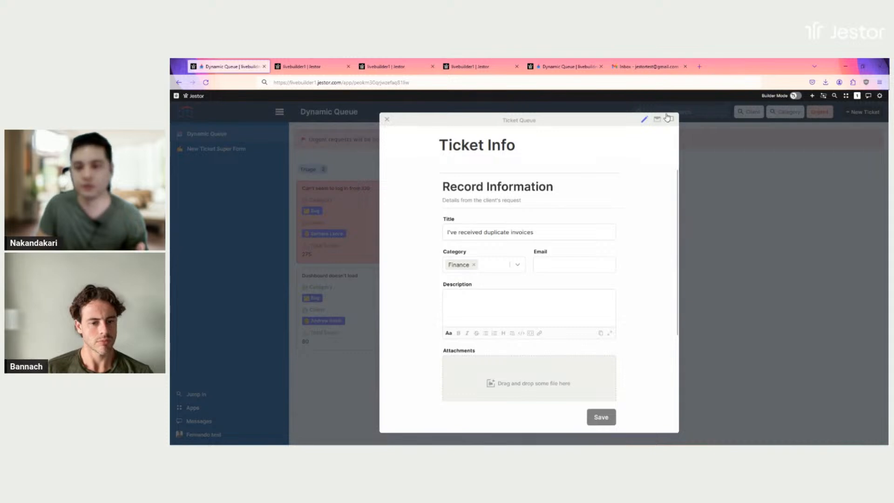
View the ticket's email conversation, then close the ticket to return to the board
{"action": "left_click", "coordinate": [659, 120]}
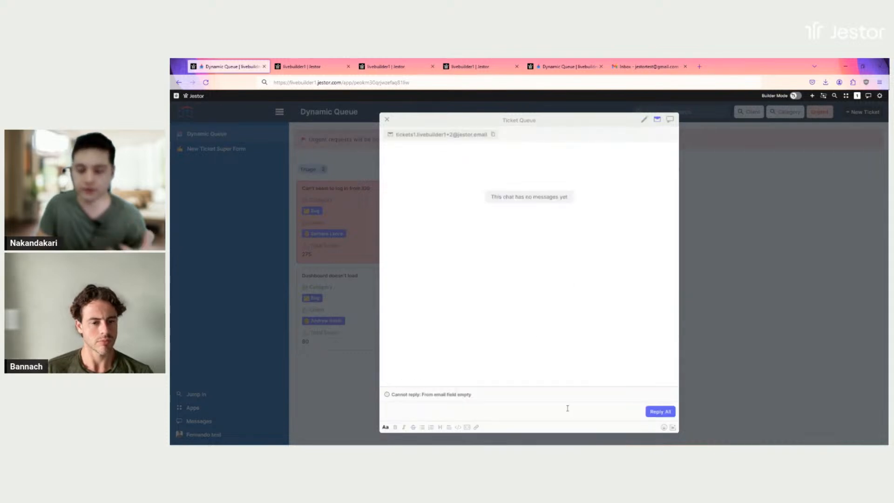
{"action": "left_click", "coordinate": [707, 347]}
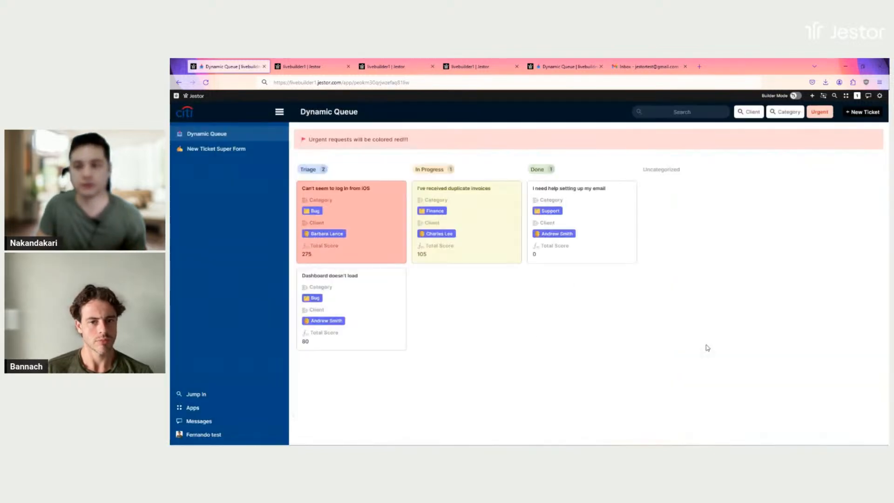